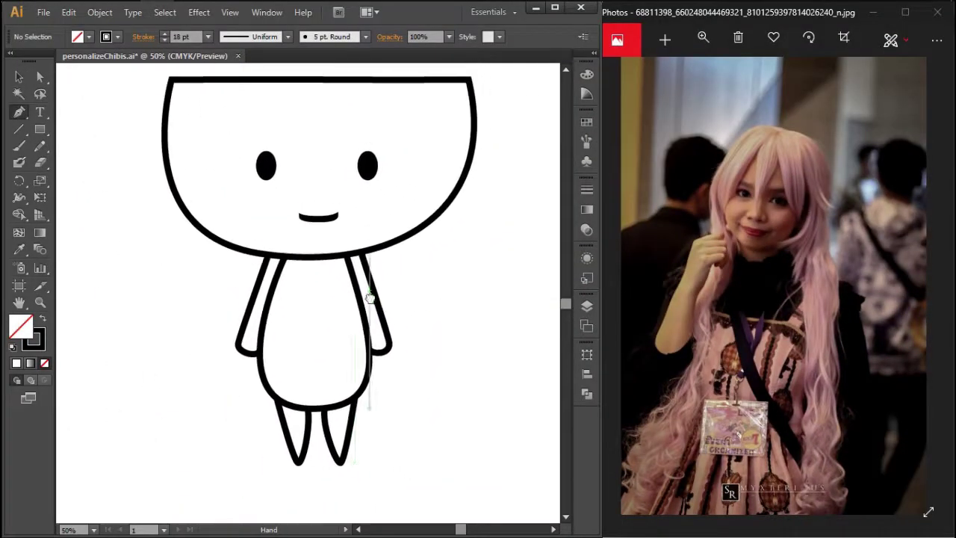
Step: Trace a sleeve shape over the chibi's right arm and fill it solid black
left_click_drag(369, 298, 365, 281)
scroll(348, 236, "up", 2)
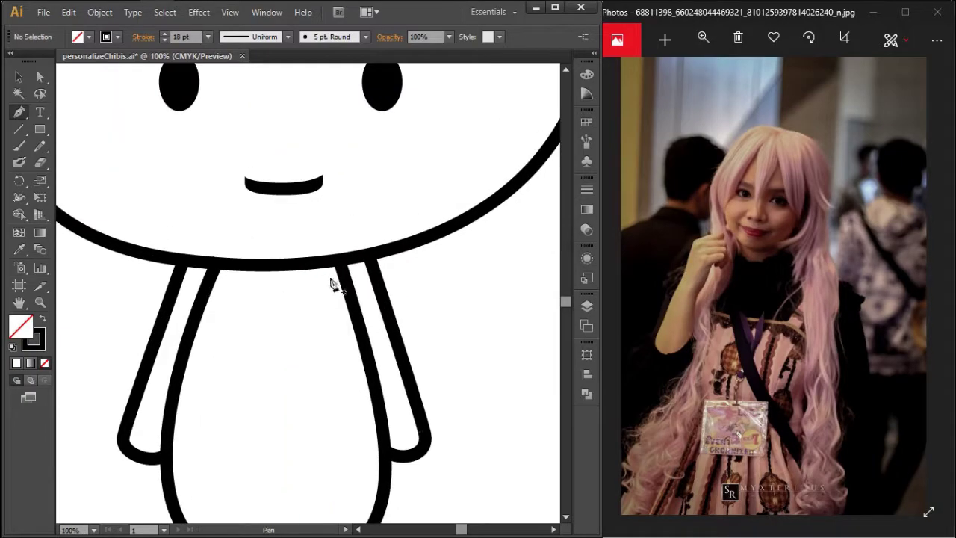
left_click(385, 265)
left_click(404, 288)
left_click(416, 337)
left_click(437, 385)
left_click(390, 405)
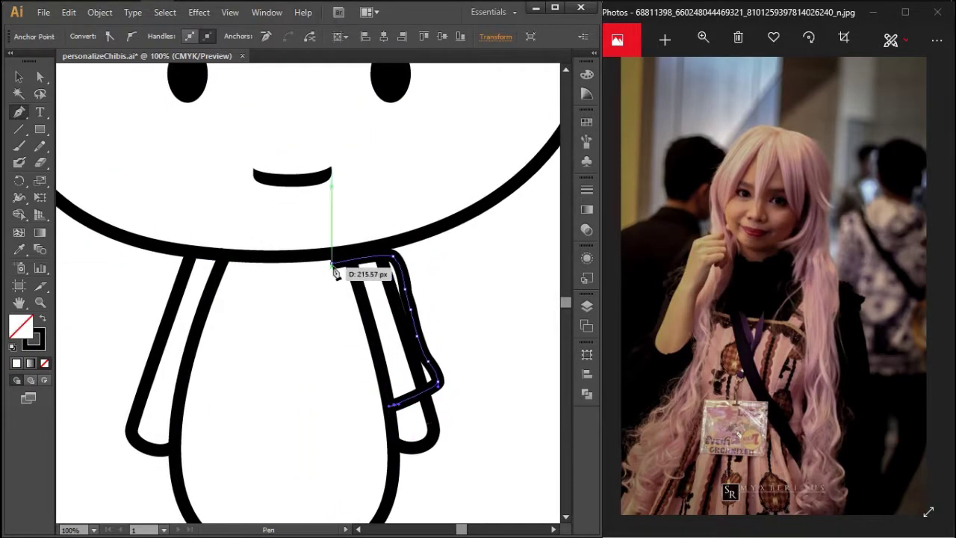
left_click_drag(370, 395, 388, 295)
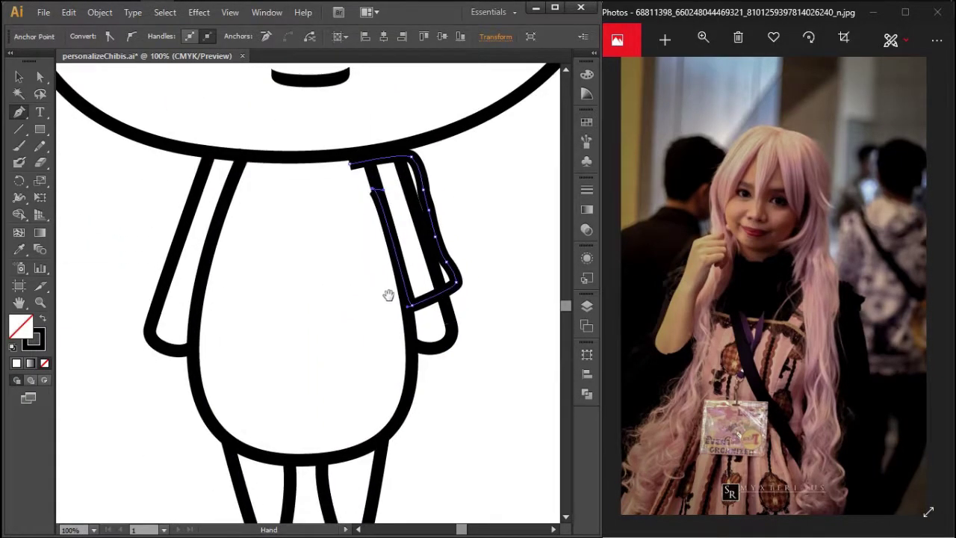
left_click(43, 320)
Step: Reflect a copy of the black sleeve vertically and place it on the left arm
key("v")
right_click(406, 213)
left_click(587, 461)
left_click(484, 369)
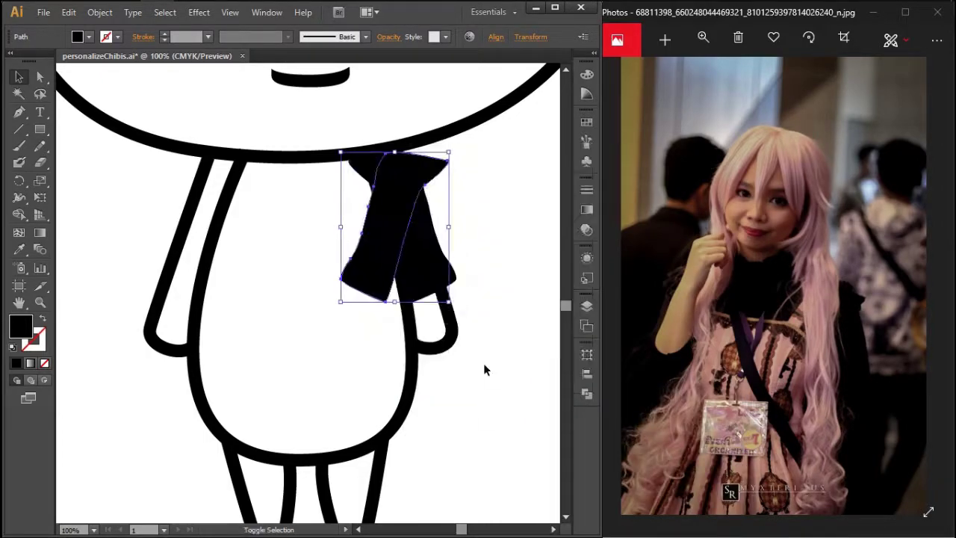
key("shift+Left")
key("shift+Left")
key("shift+Left")
key("ctrl+shift+a")
left_click_drag(337, 291, 337, 336)
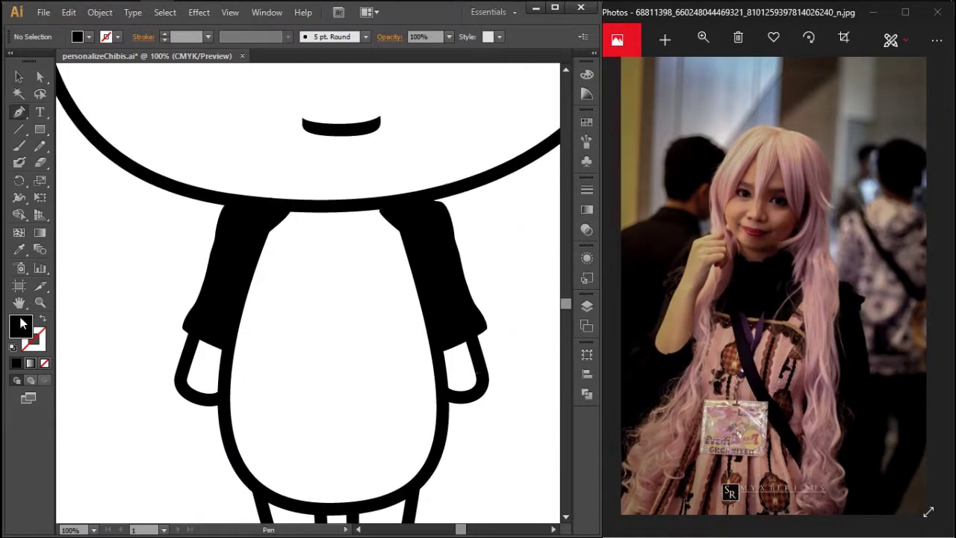
scroll(400, 207, "up", 2)
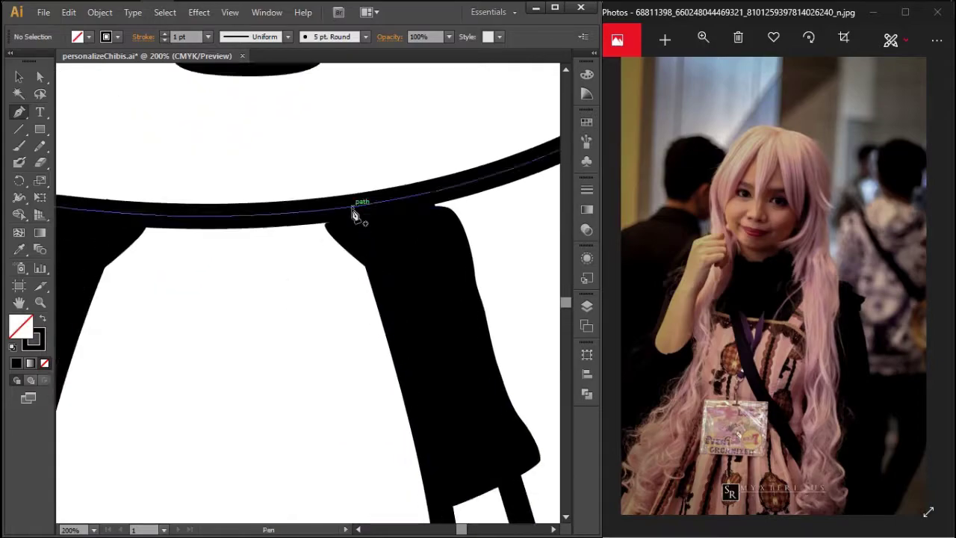
Step: Start the pinafore outline with curved points along the shoulder straps
left_click(334, 277)
left_click_drag(153, 281, 107, 293)
left_click_drag(153, 282, 303, 272)
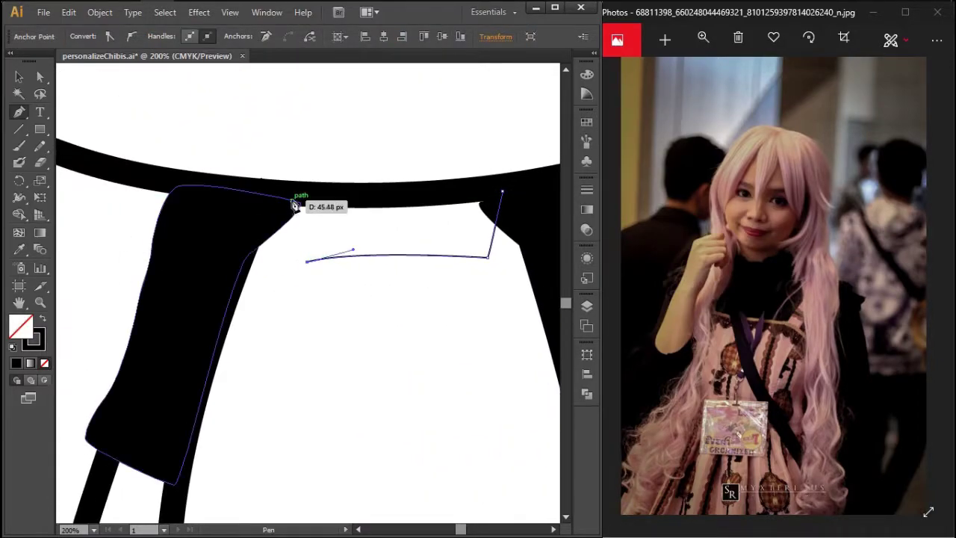
left_click_drag(243, 282, 211, 290)
mouse_move(251, 427)
left_mouse_down()
mouse_move(285, 289)
mouse_move(334, 328)
left_mouse_up()
key("ctrl+z")
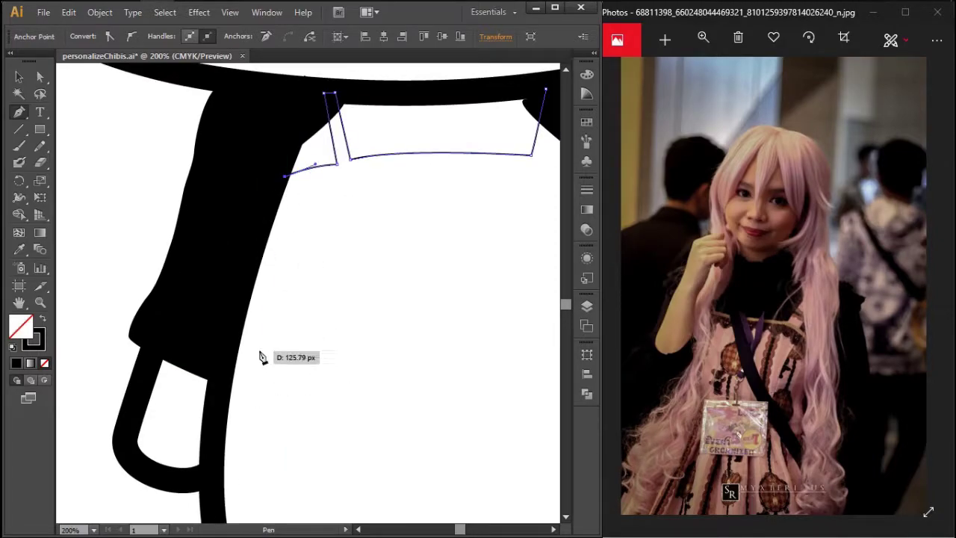
scroll(262, 358, "down", 4)
scroll(252, 406, "down", 3)
Step: Continue the pinafore outline down the side to the hem and close it
left_click_drag(220, 371, 199, 397)
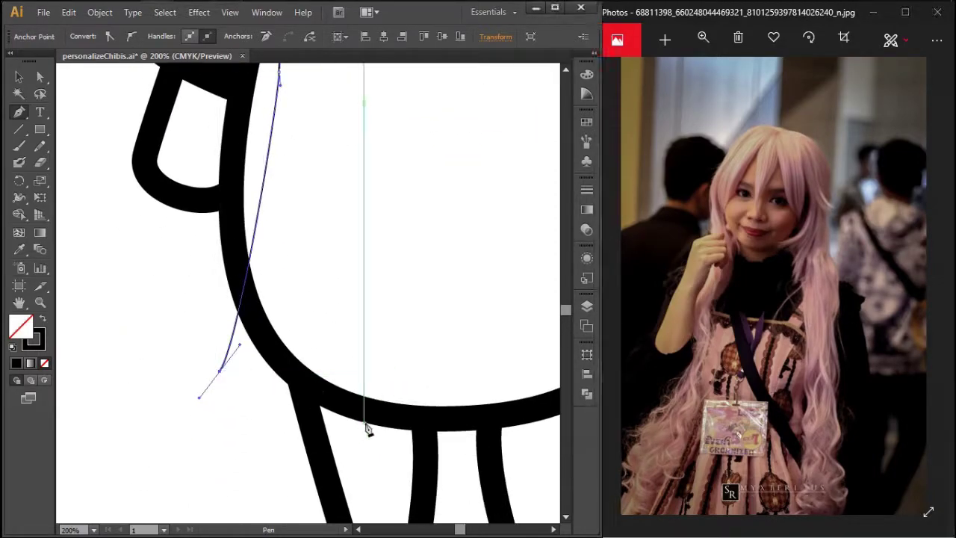
scroll(366, 425, "right", 3)
mouse_move(467, 381)
left_mouse_down()
mouse_move(473, 263)
mouse_move(408, 331)
left_mouse_up()
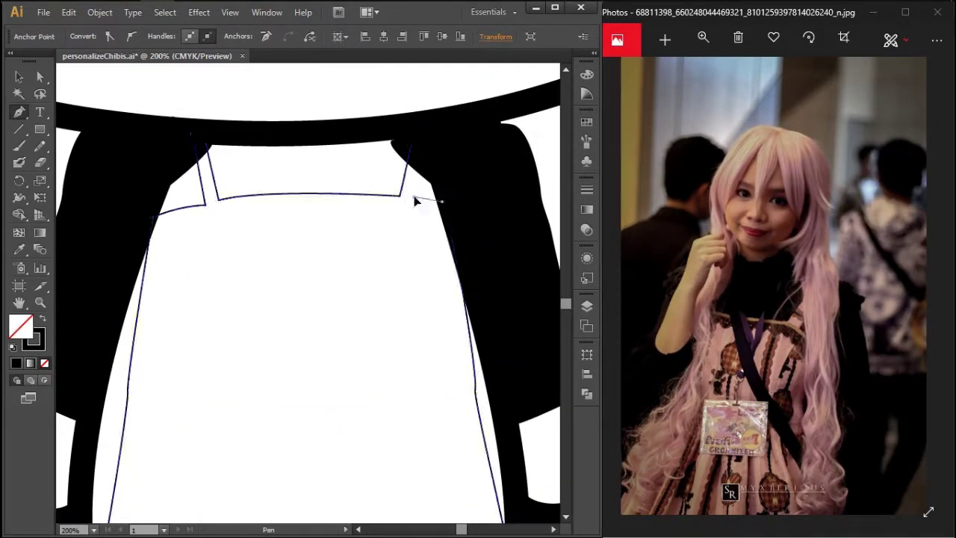
scroll(416, 200, "down", 2)
scroll(426, 128, "up", 3)
left_click(348, 271)
scroll(348, 271, "down", 3)
Step: Give the pinafore an 8 pt outline and a light pink fill
key("v")
left_click(193, 37)
left_click(228, 216)
double_click(21, 327)
left_click(385, 154)
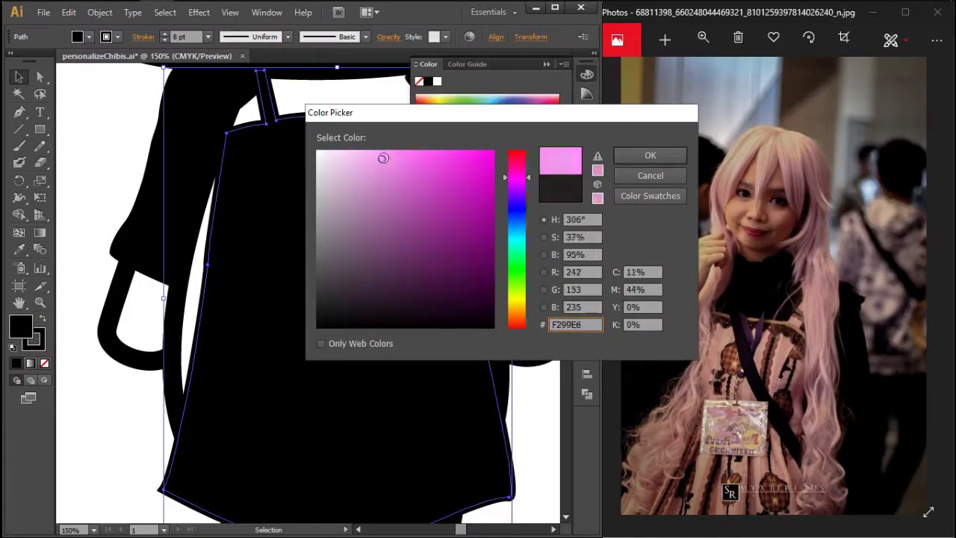
key("Return")
Step: Reshape the pinafore's bottom edge and the bottom of the left sleeve
scroll(348, 166, "down", 2)
key("a")
left_click_drag(238, 513, 416, 504)
scroll(160, 341, "up", 3)
left_click(160, 341)
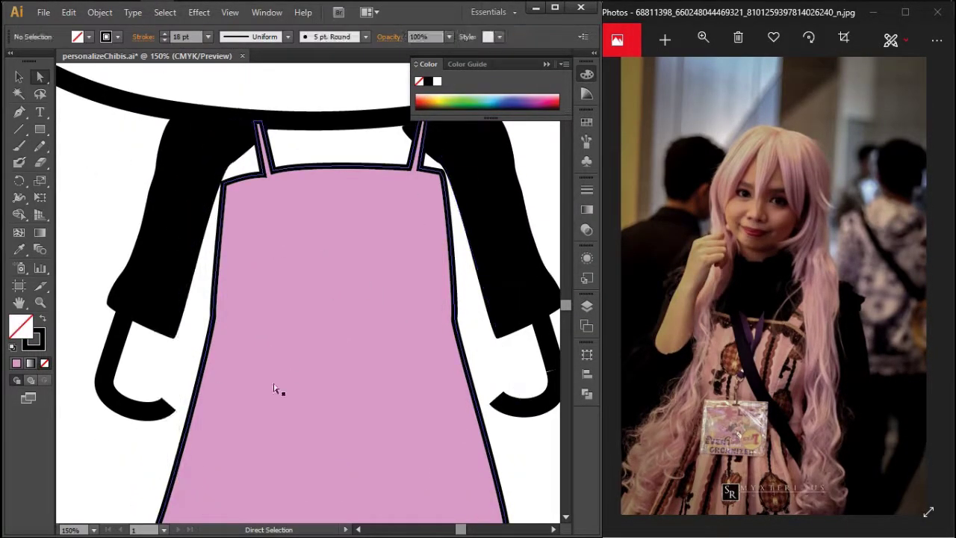
scroll(293, 378, "down", 3)
scroll(145, 473, "up", 3)
left_click_drag(166, 462, 230, 442)
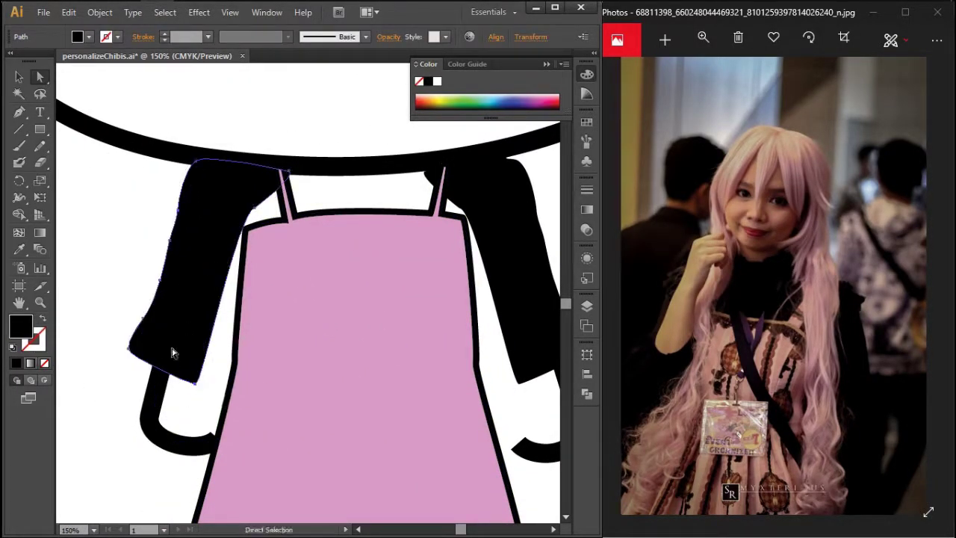
Step: Adjust a point on the left arm outline and one on the pinafore outline
left_click(215, 441)
left_click_drag(197, 456, 196, 451)
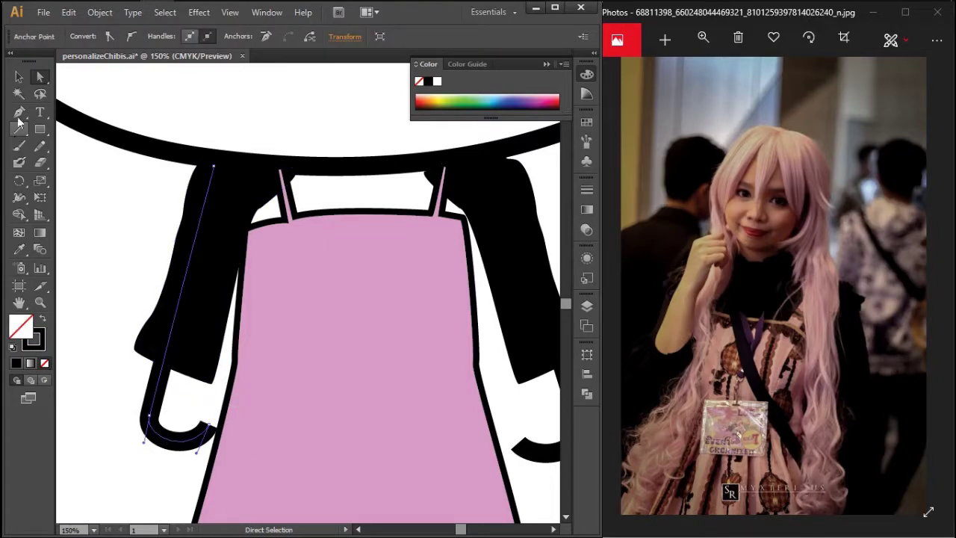
scroll(292, 363, "up", 2)
key("v")
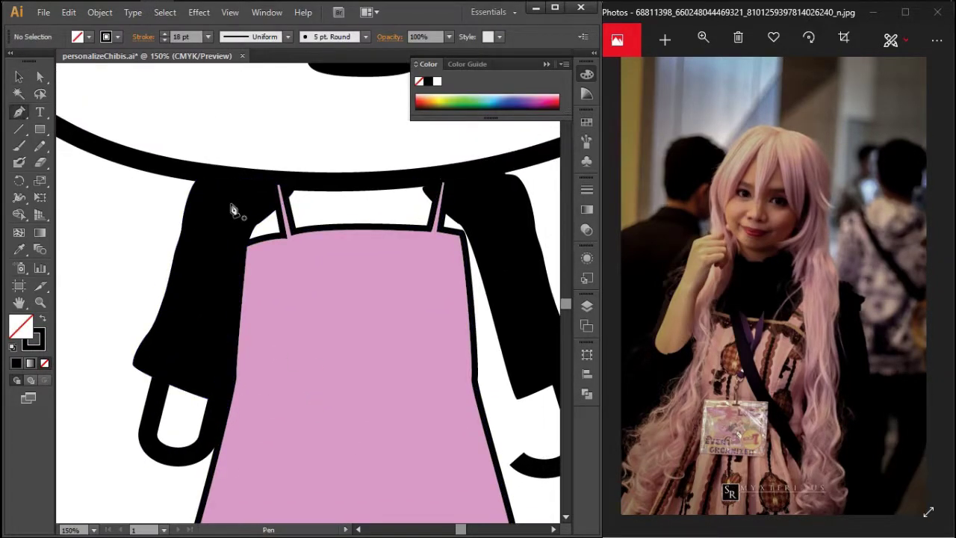
key("a")
left_click(431, 232)
left_click_drag(298, 236, 299, 236)
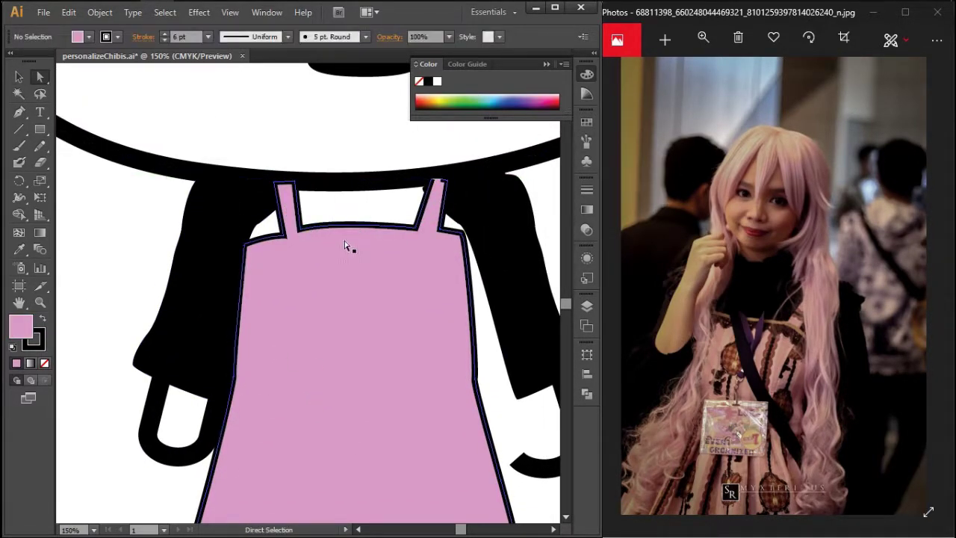
key("ctrl+shift+a")
scroll(512, 434, "down", 2)
Step: Pull the right sleeve's bottom corner into place beside the right hand
left_click(486, 422)
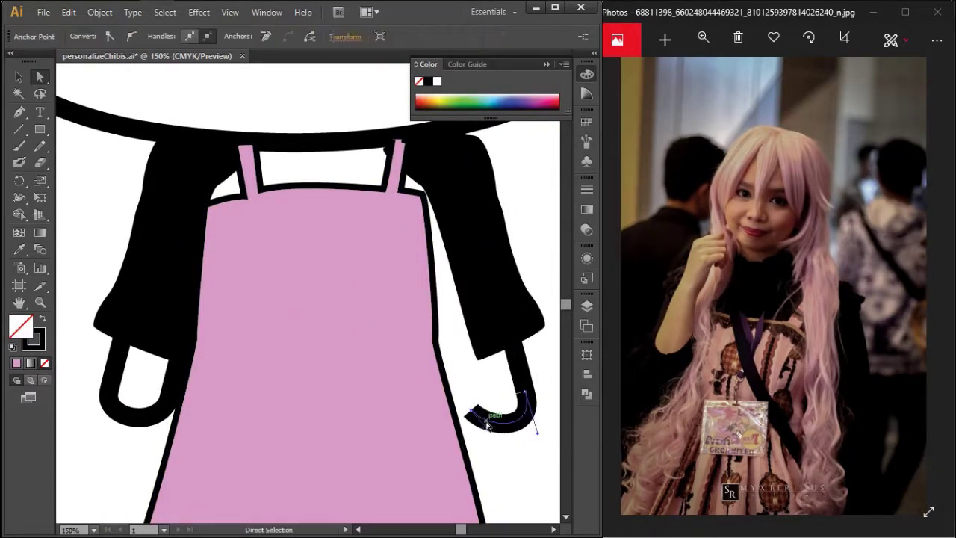
key("ctrl+z")
key("a")
left_click(478, 365)
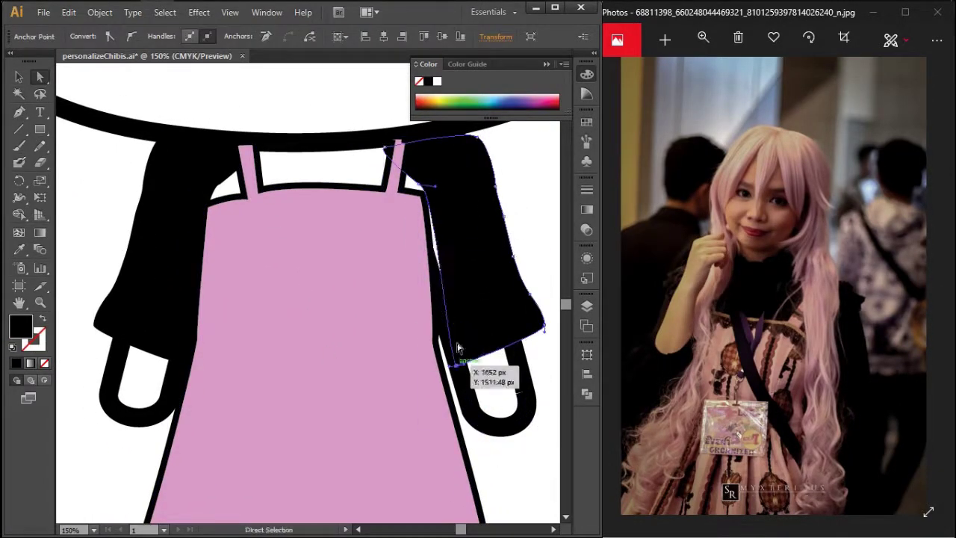
left_click_drag(454, 366, 445, 378)
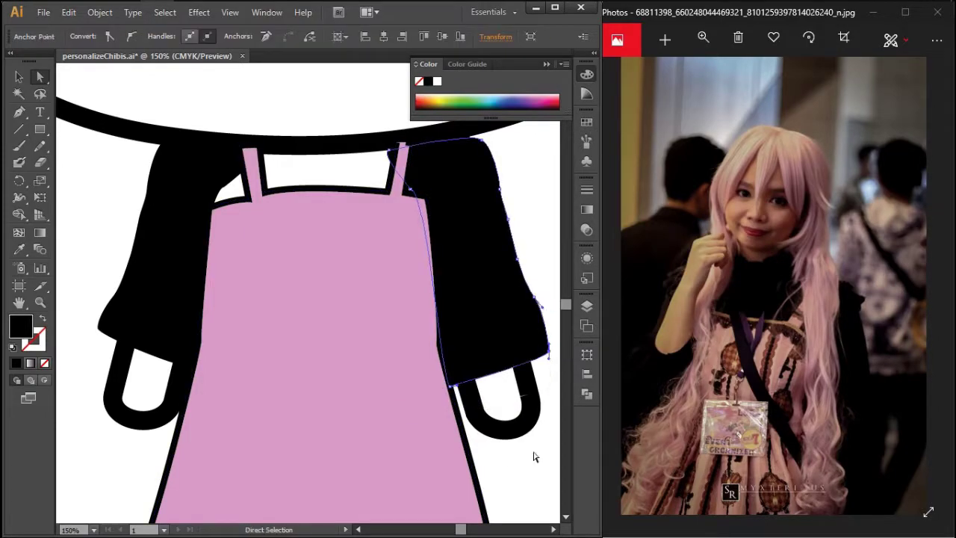
left_click(531, 394)
left_click(514, 451)
scroll(514, 451, "up", 2)
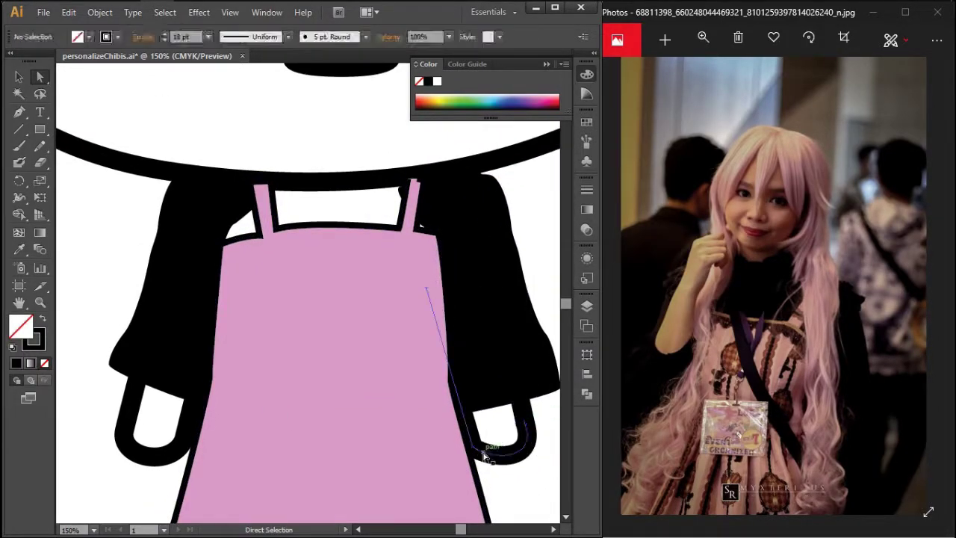
left_click(525, 421)
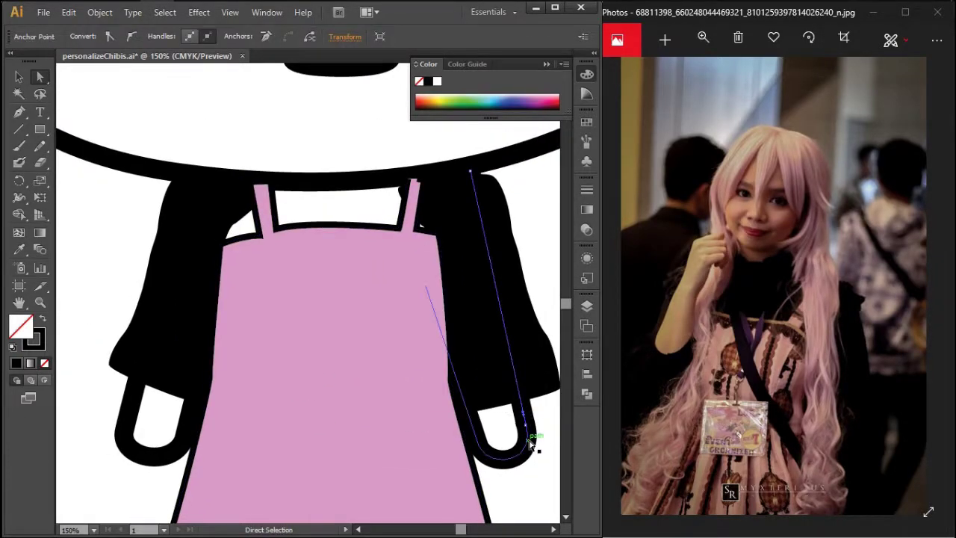
key("ctrl+shift+a")
scroll(343, 291, "right", 3)
scroll(218, 269, "left", 4)
scroll(218, 269, "up", 2)
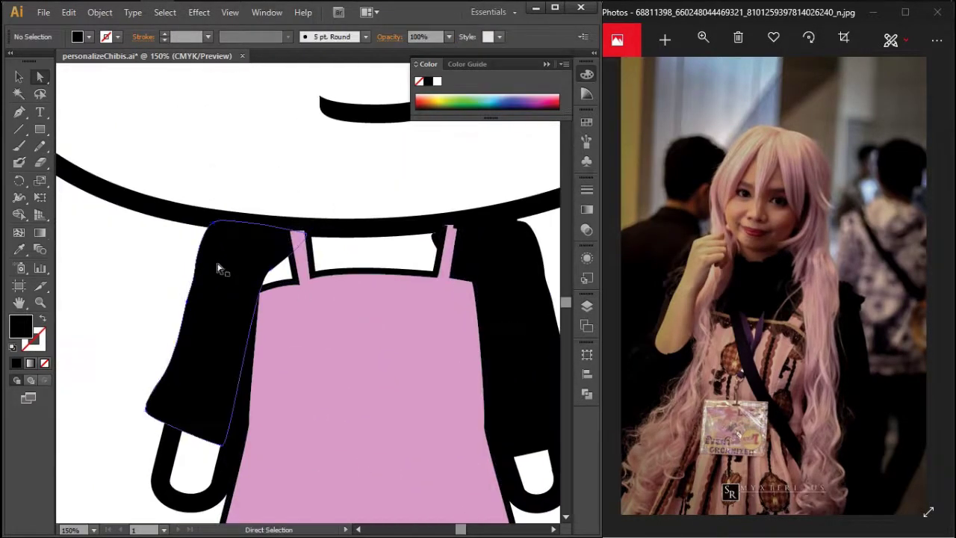
Step: Draw a curved black collar shape across the chibi's neck and chest
left_click_drag(409, 236, 454, 192)
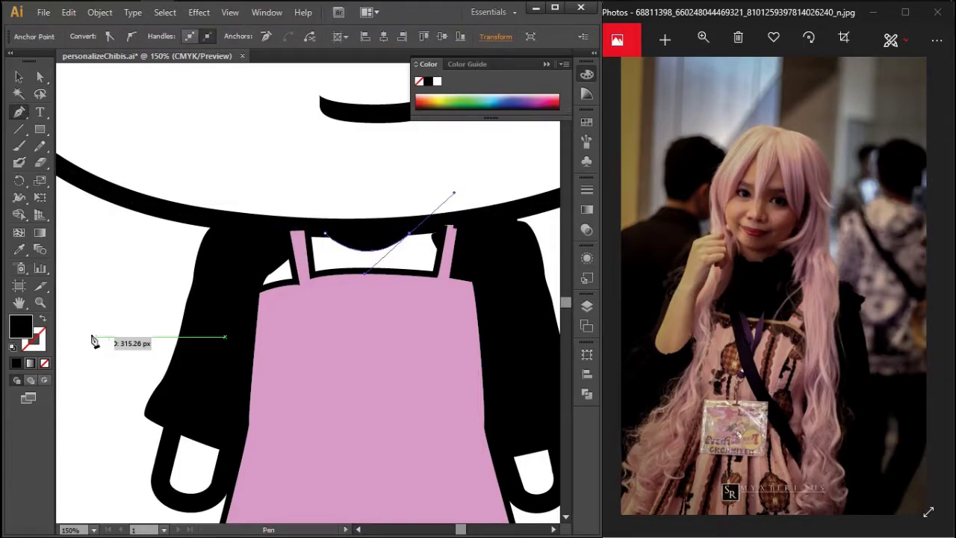
left_click_drag(323, 290, 233, 301)
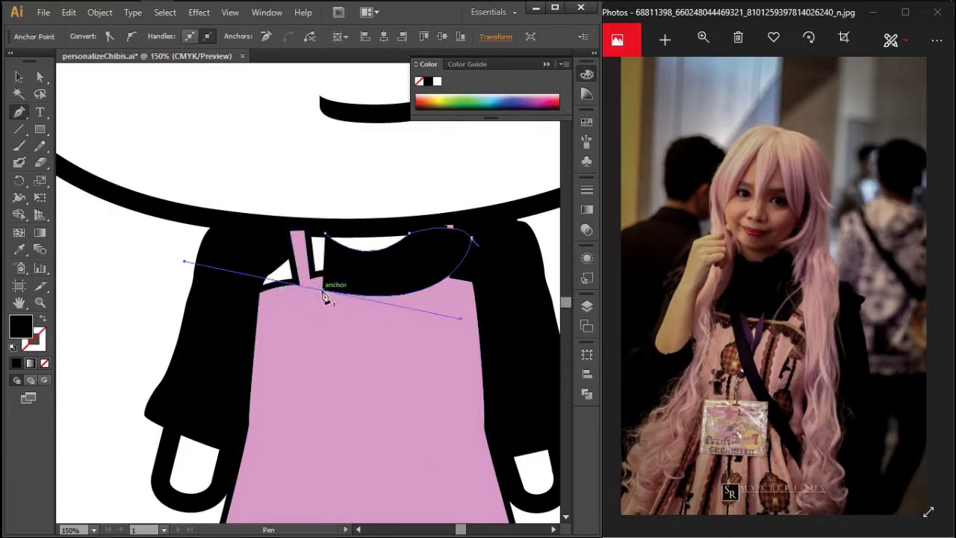
key("v")
left_click(379, 419)
Step: Draw a black triangle inside the left leg and copy it onto the right leg
key("ctrl+minus")
key("ctrl+minus")
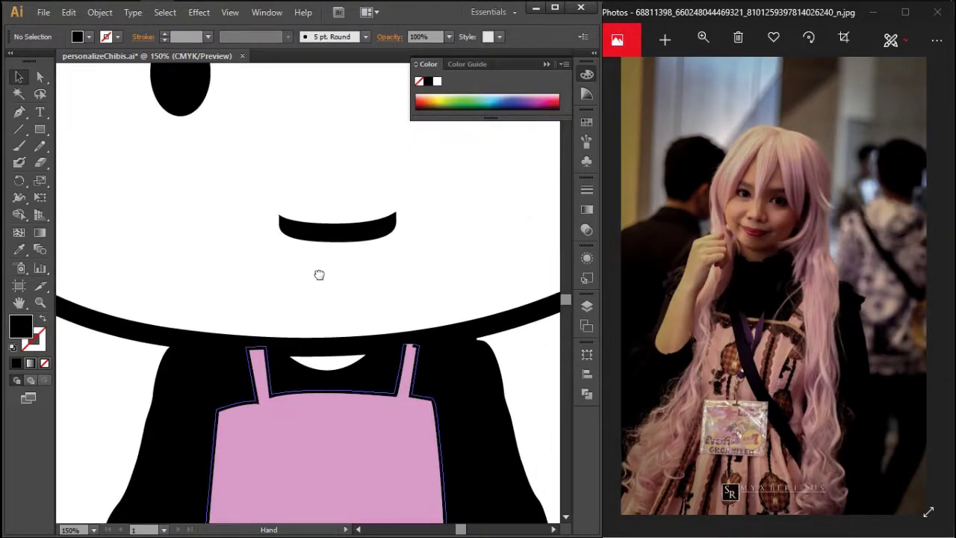
left_click(312, 453, "ctrl")
key("p")
left_click(286, 295)
left_click(206, 297)
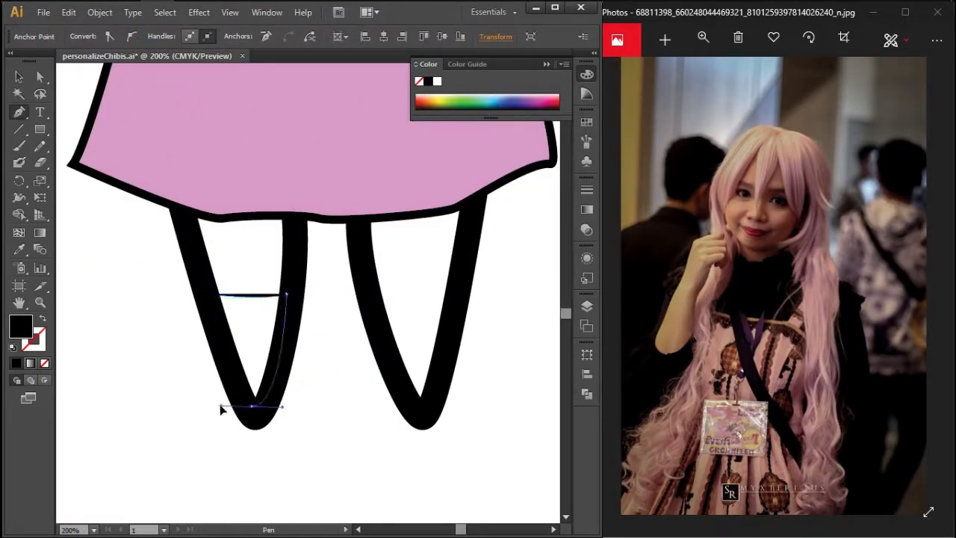
left_click(252, 406)
key("v")
left_click_drag(247, 336, 409, 337)
key("ctrl+minus")
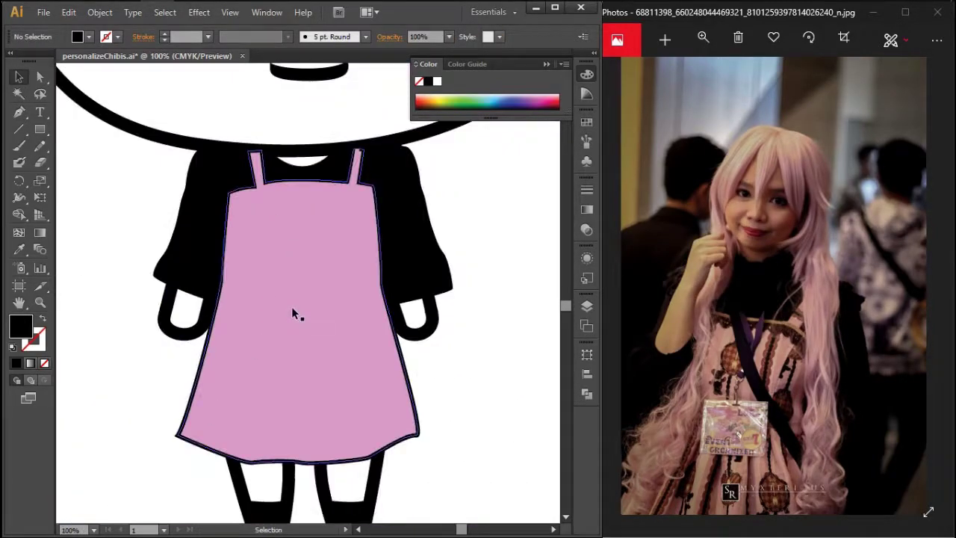
scroll(313, 217, "up", 3)
key("ctrl+minus")
key("ctrl+minus")
Step: Draw a pink long-hair outline with spiky ends around the chibi
key("p")
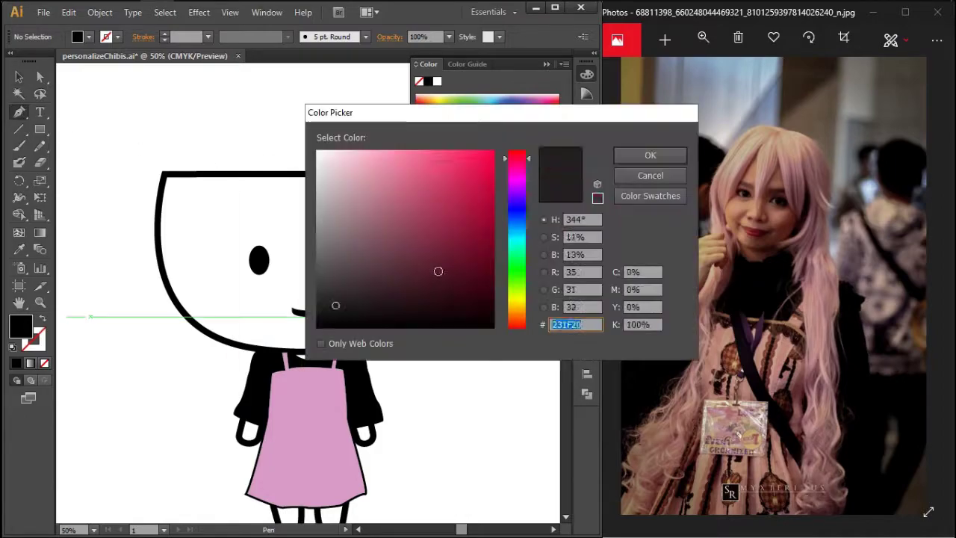
left_click(635, 157)
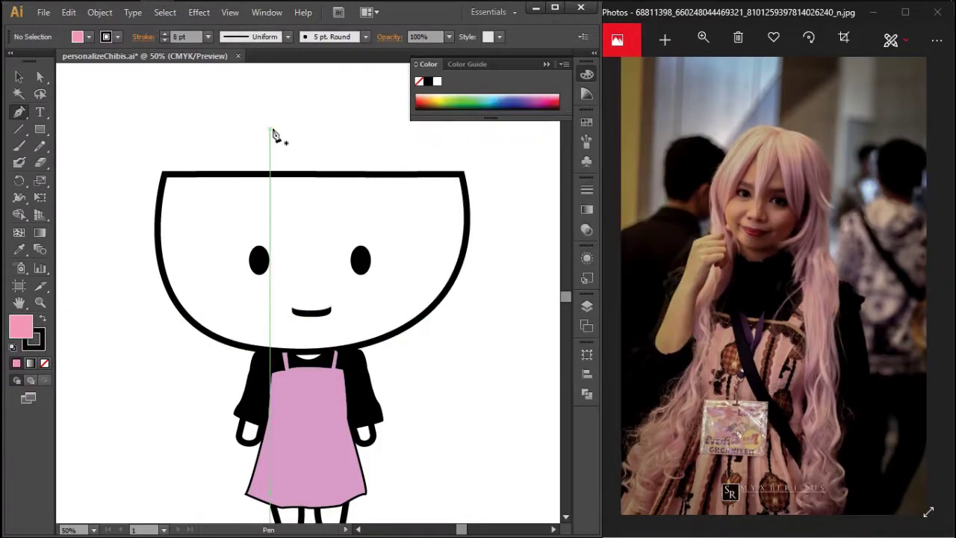
scroll(273, 134, "up", 1)
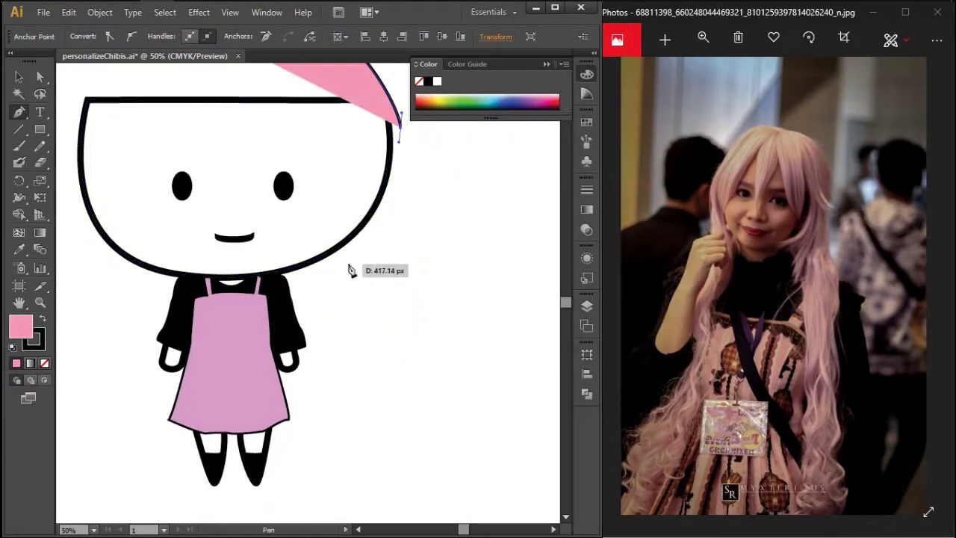
left_click_drag(335, 349, 343, 364)
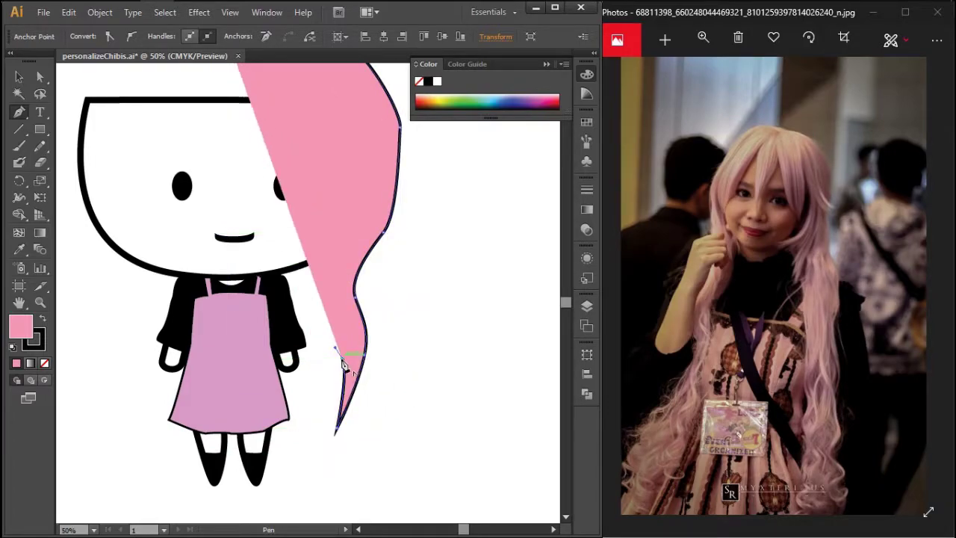
left_click_drag(278, 435, 289, 444)
left_click_drag(224, 321, 231, 329)
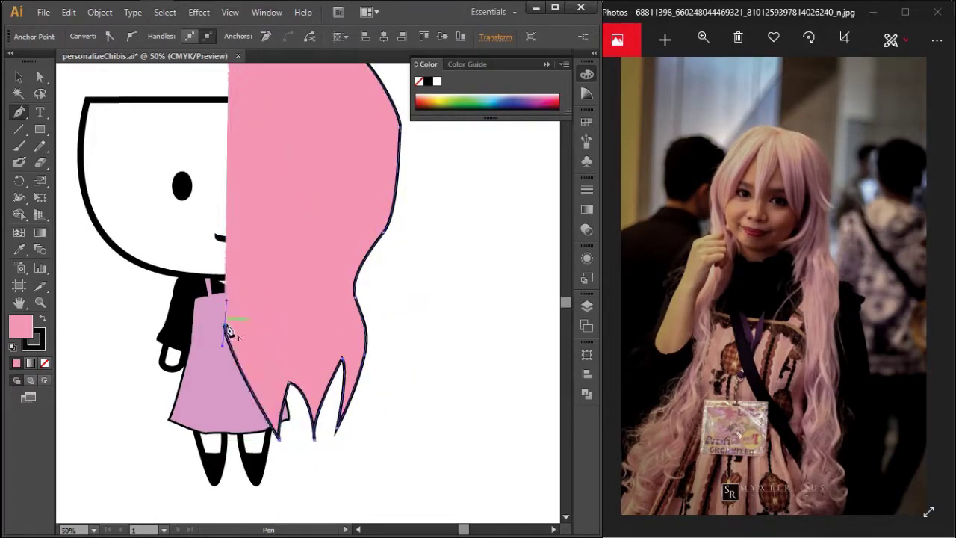
left_click_drag(307, 457, 306, 464)
scroll(247, 389, "up", 3)
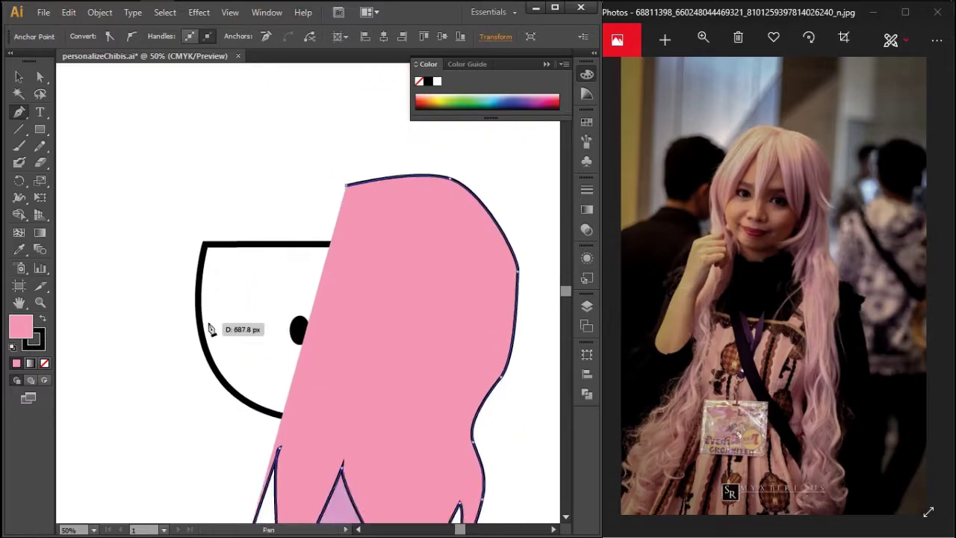
left_click_drag(219, 378, 213, 397)
left_click(211, 392)
Step: Send the hair behind the face and fill the face with a peach skin tone
key("ctrl+shift+bracketleft")
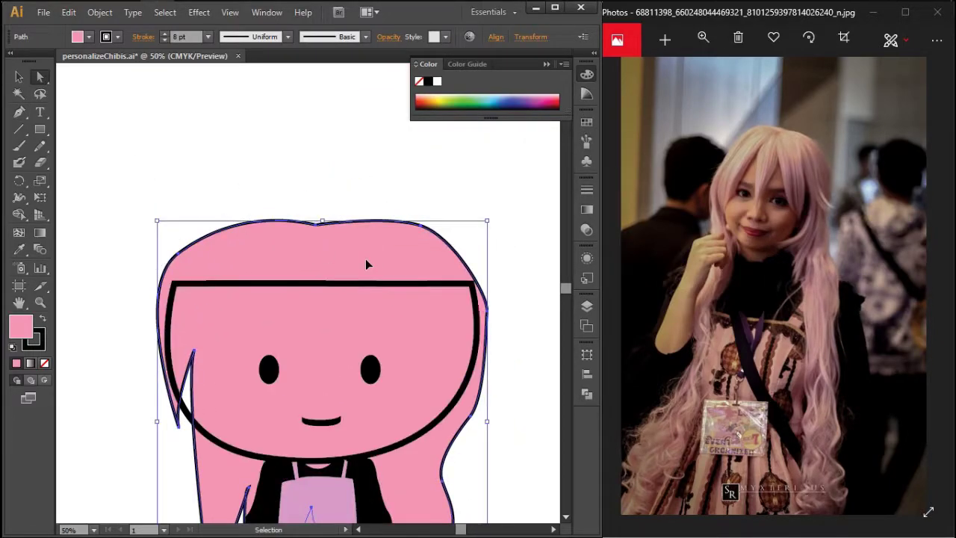
key("a")
double_click(21, 327)
left_click(388, 161)
left_click(651, 157)
Step: Start a bangs outline curving across the top of the head
mouse_move(398, 463)
left_mouse_down()
mouse_move(381, 394)
mouse_move(371, 481)
left_mouse_up()
key("p")
left_click(338, 186)
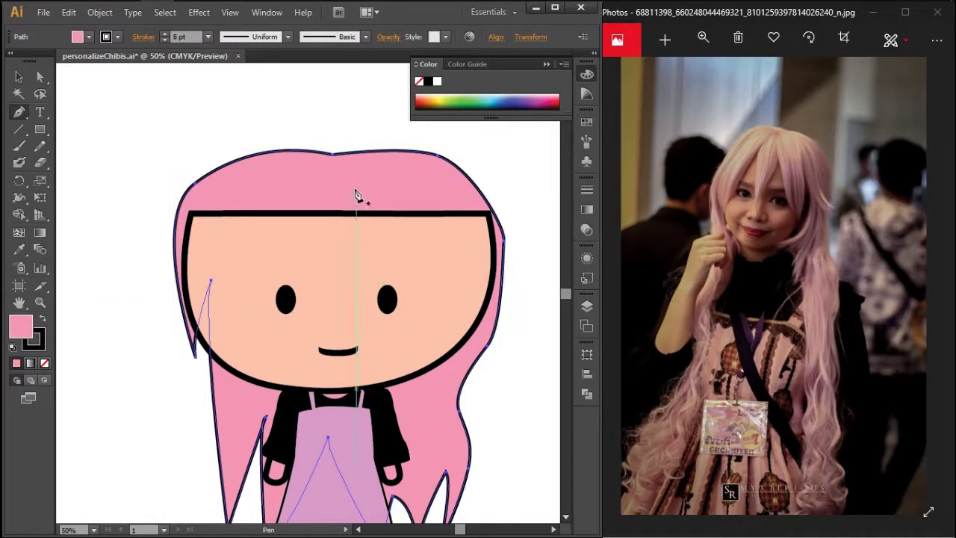
left_click_drag(426, 179, 457, 196)
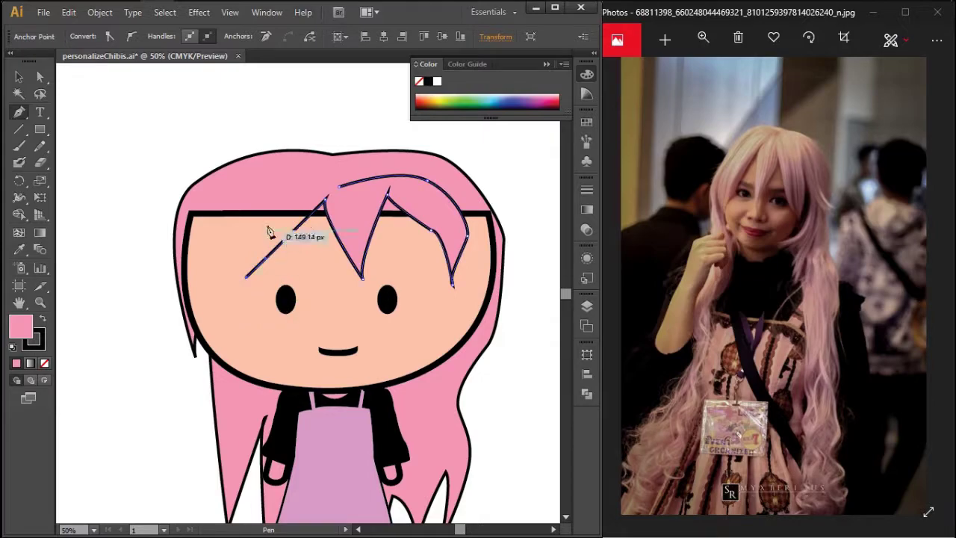
Step: Add a bangs spike, close the bangs outline, and nudge it slightly right
left_click_drag(207, 195, 247, 179)
left_click_drag(329, 194, 373, 210)
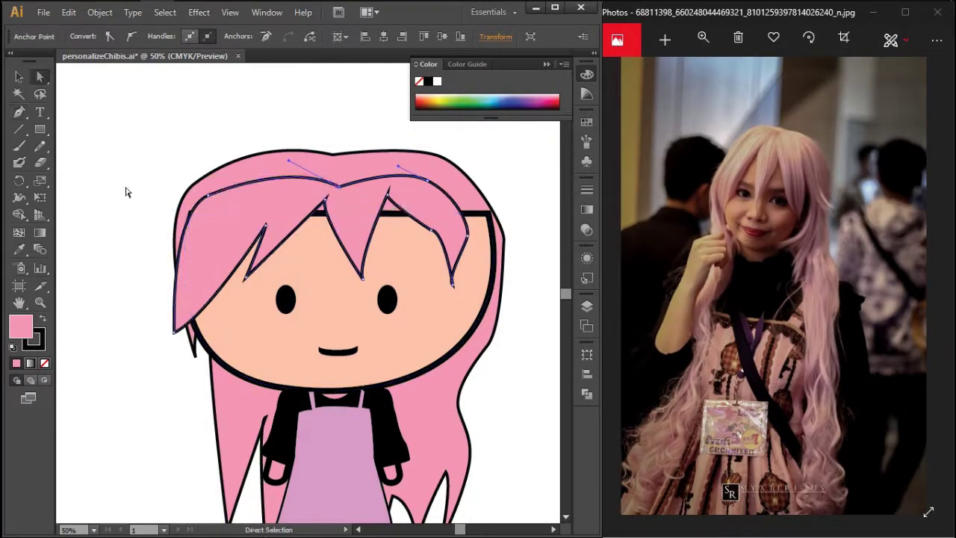
key("a")
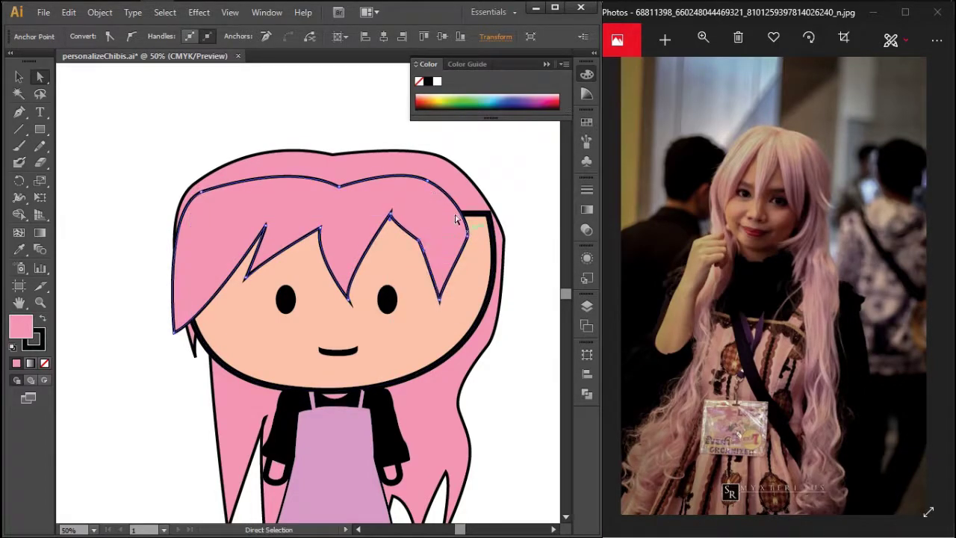
left_click(19, 77)
left_click_drag(484, 247, 496, 245)
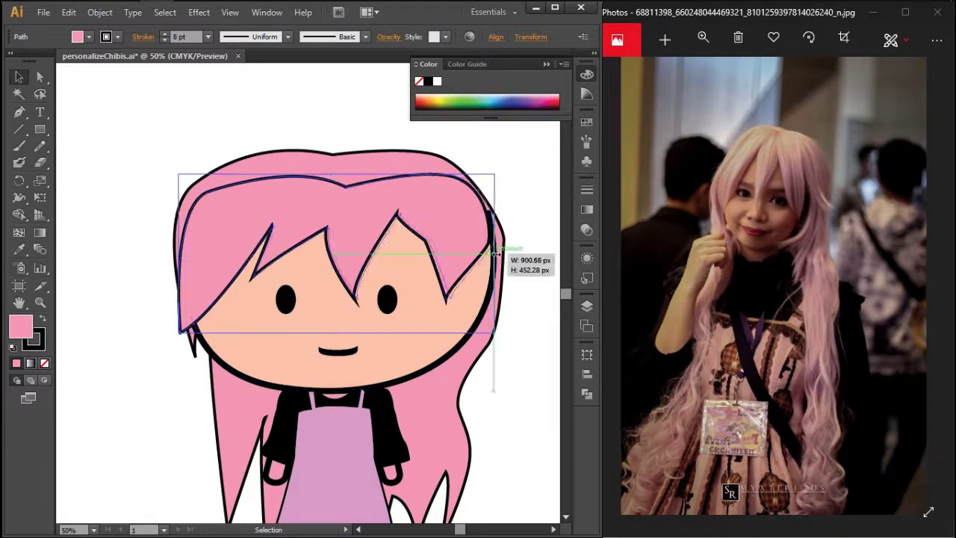
Step: Reshape the left and right bangs spikes by dragging their anchors
key("a")
left_click_drag(256, 278, 243, 303)
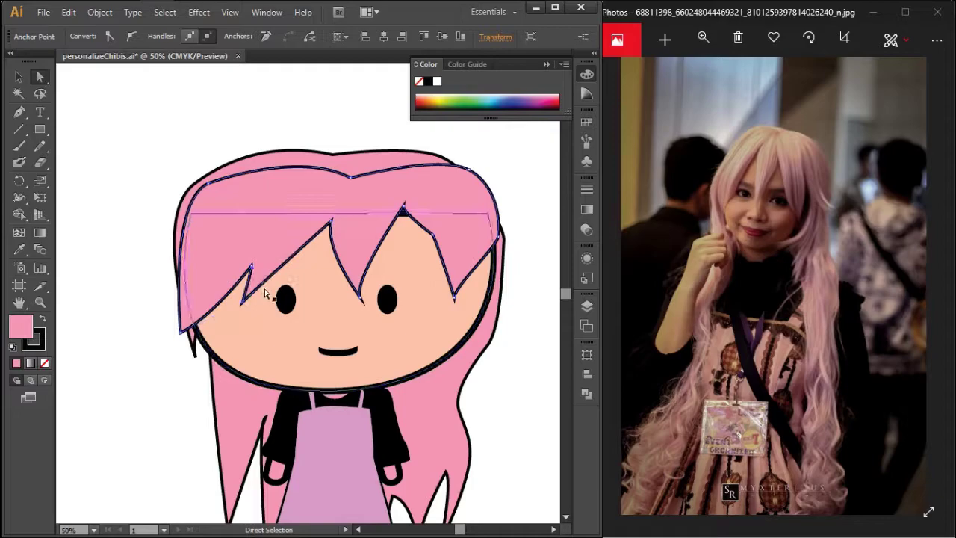
left_click_drag(434, 238, 408, 229)
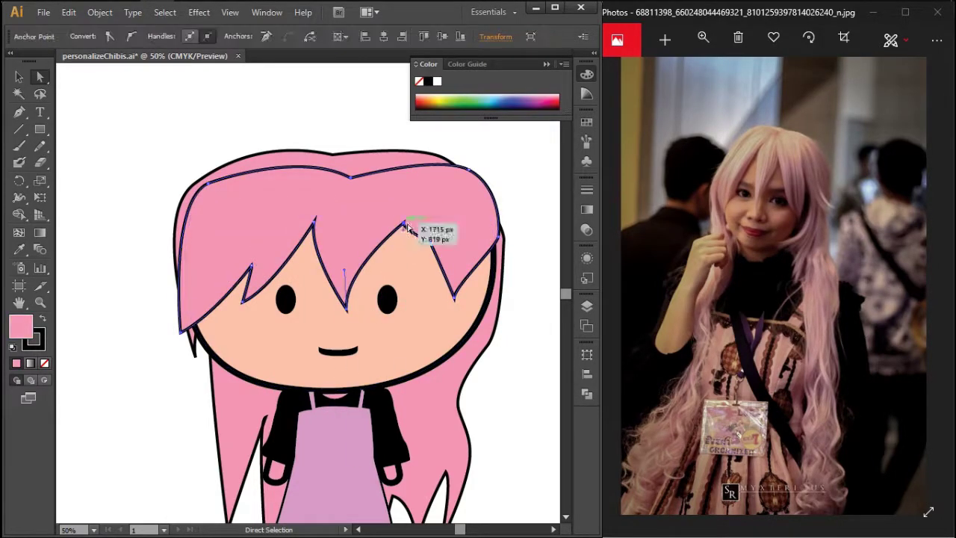
left_click_drag(457, 262, 512, 309)
key("ctrl+shift+a")
mouse_move(352, 426)
left_mouse_down()
mouse_move(352, 377)
mouse_move(338, 465)
left_mouse_up()
left_click(334, 215)
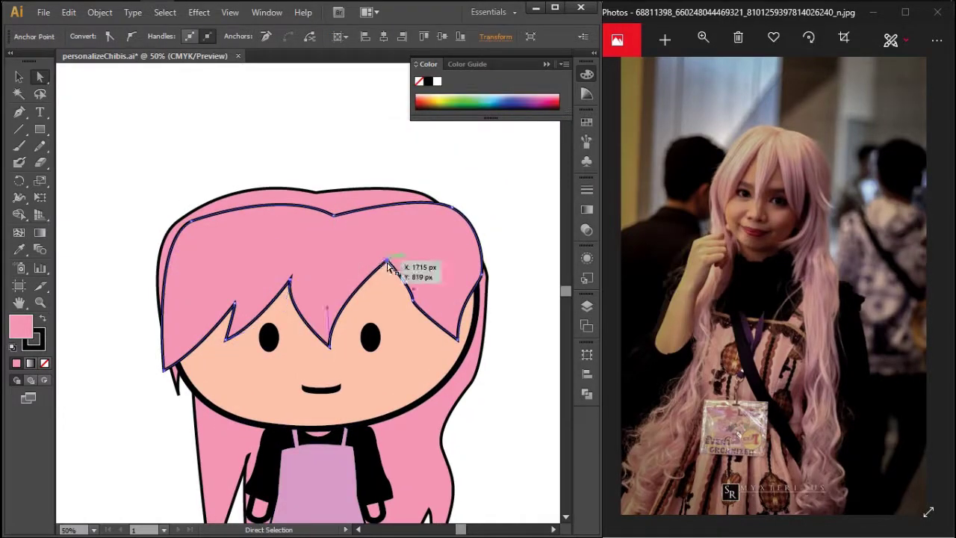
left_click_drag(470, 286, 475, 286)
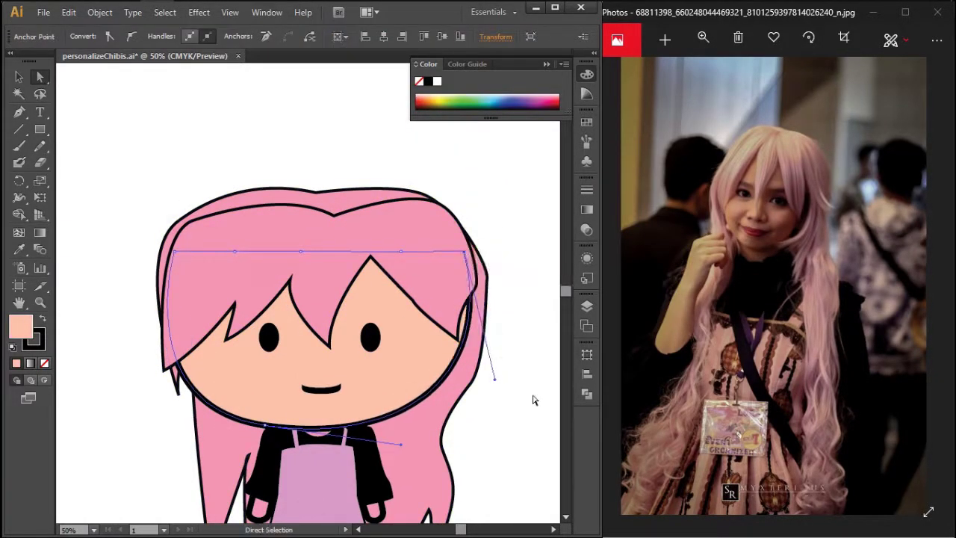
Step: Add a curved hair strand beside the right cheek and lower the left hair tip
left_click_drag(424, 387, 399, 398)
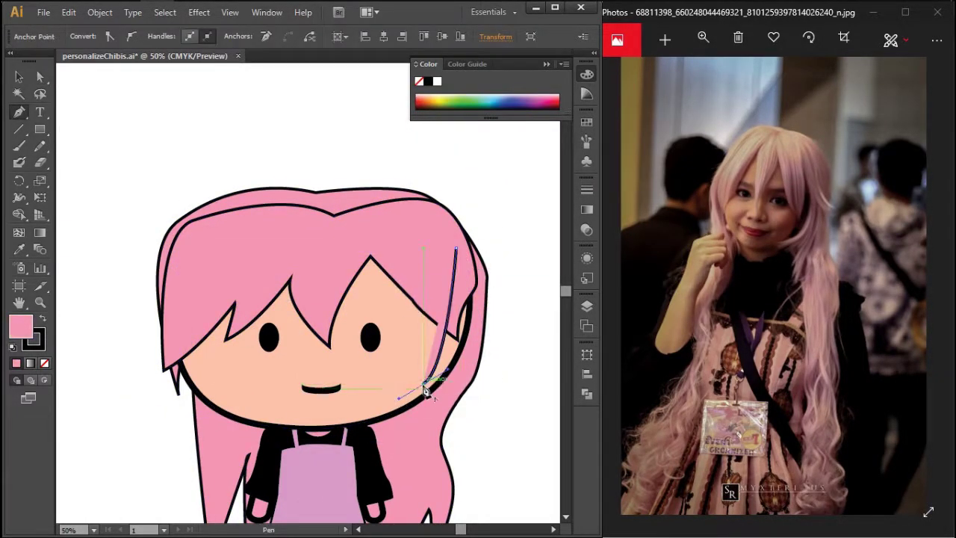
key("v")
key("ctrl+shift+a")
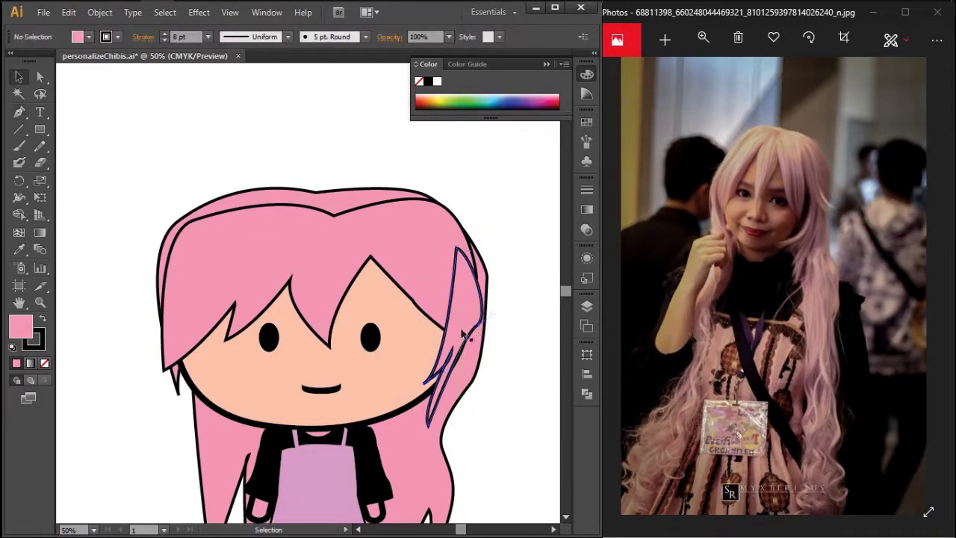
key("a")
left_click(432, 418)
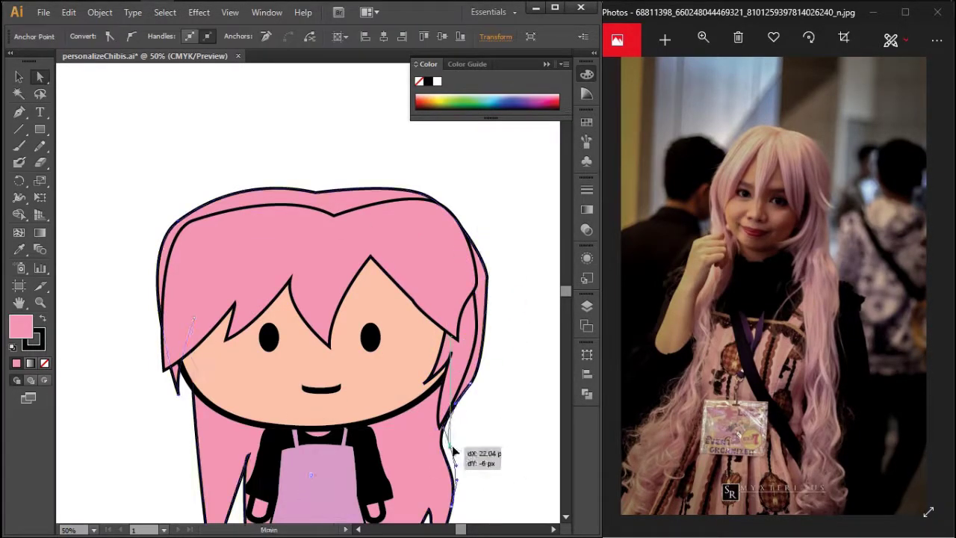
left_click(230, 255)
left_click_drag(274, 471, 279, 464)
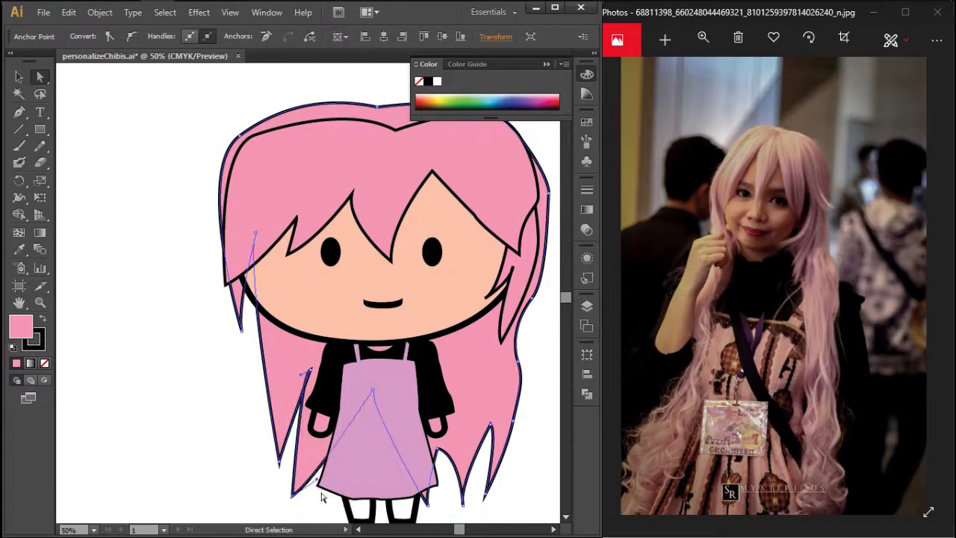
Step: Reshape the right hair's jagged ends and pull its bottom tip up and left
left_click_drag(492, 428, 475, 428)
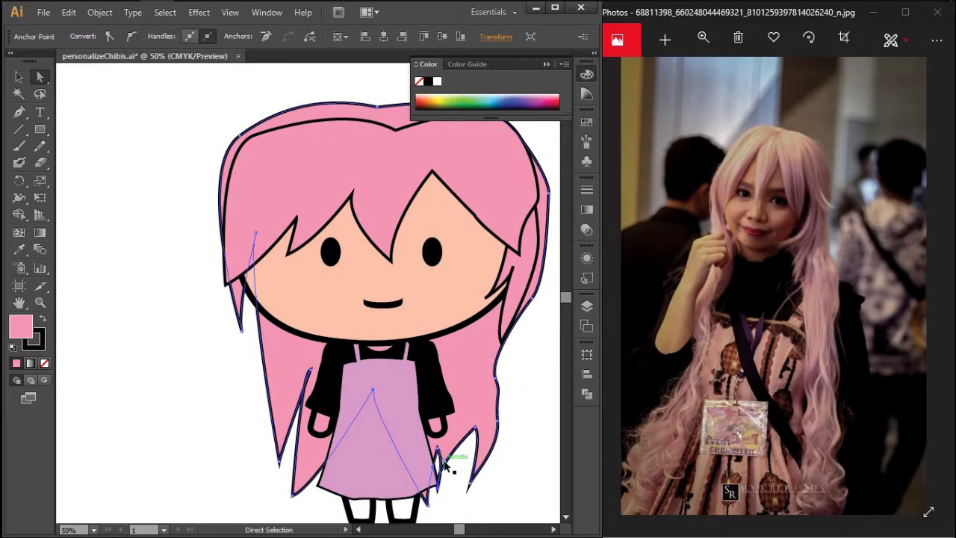
scroll(438, 459, "up", 3)
left_click_drag(460, 419, 425, 369)
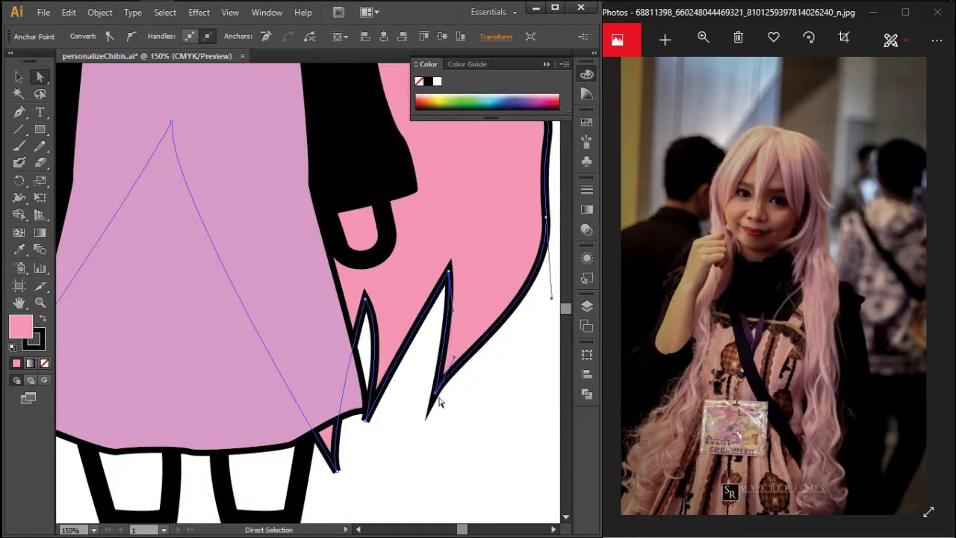
scroll(438, 399, "up", 3)
scroll(438, 399, "right", 3)
scroll(465, 253, "down", 4)
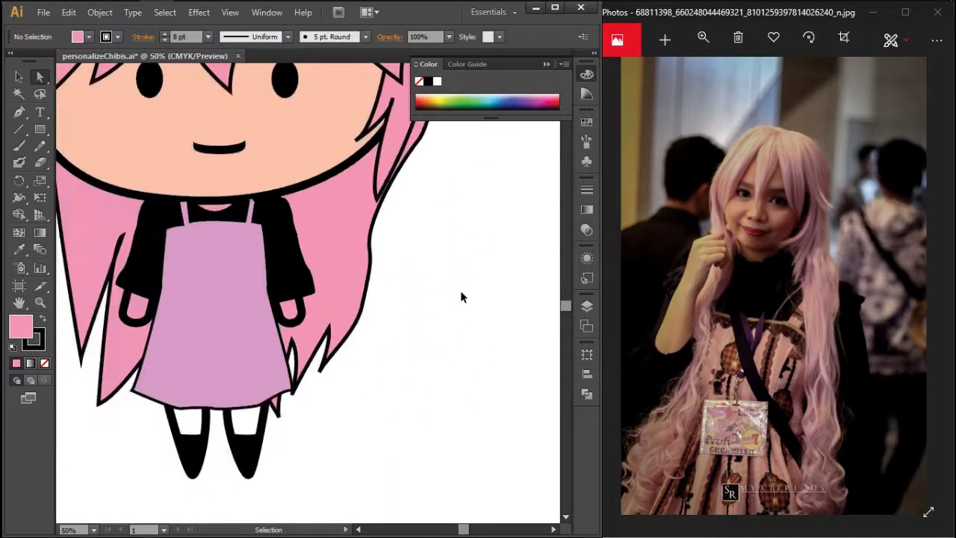
scroll(410, 439, "up", 1)
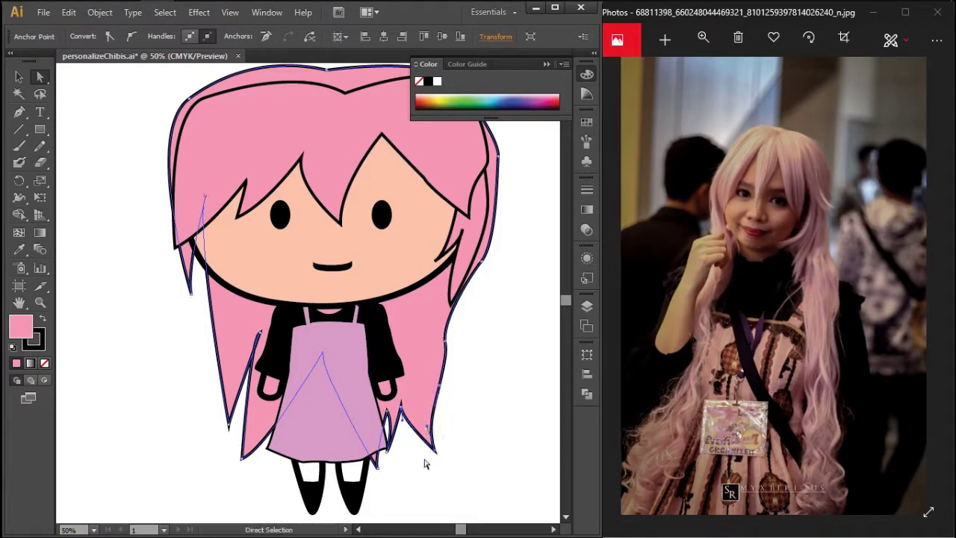
scroll(424, 464, "up", 4)
Step: Check the bangs and both hair strands, then clear the selection
left_click(410, 314)
left_click(482, 281)
left_click(209, 271)
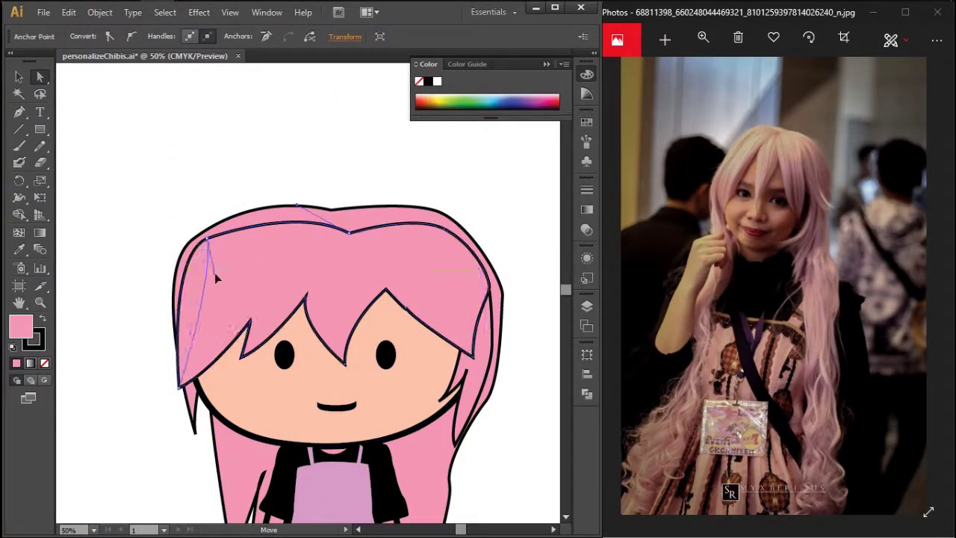
left_click(523, 455)
scroll(523, 456, "down", 2)
scroll(490, 467, "down", 2)
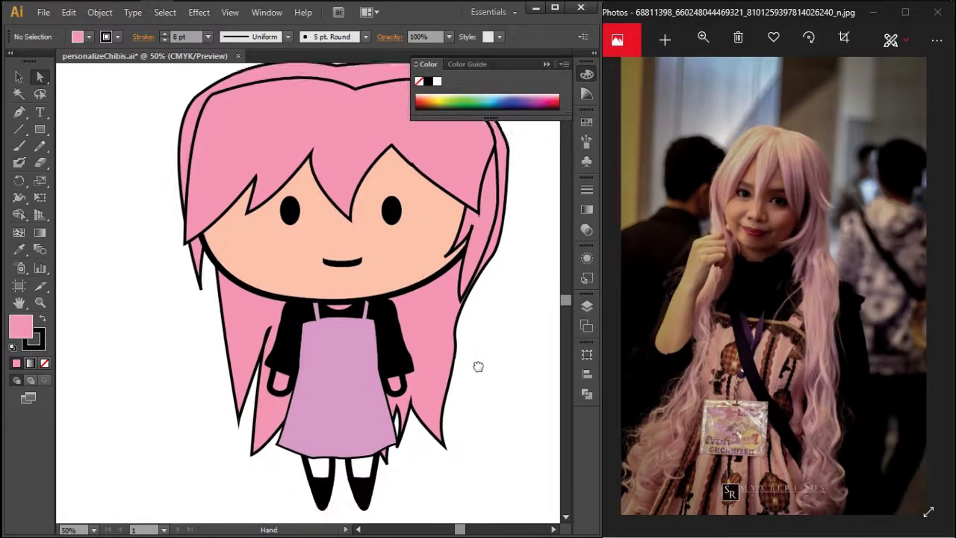
scroll(302, 333, "up", 3)
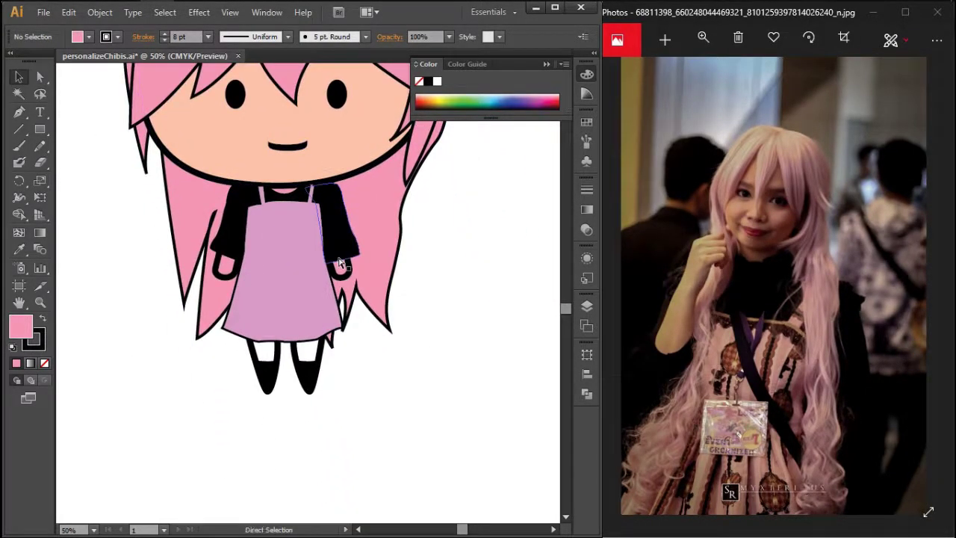
scroll(301, 334, "up", 2)
key("v")
left_click(263, 481)
Step: Draw a curved peach skin shape inside the left sleeve cuff with the Pen
scroll(263, 481, "up", 1)
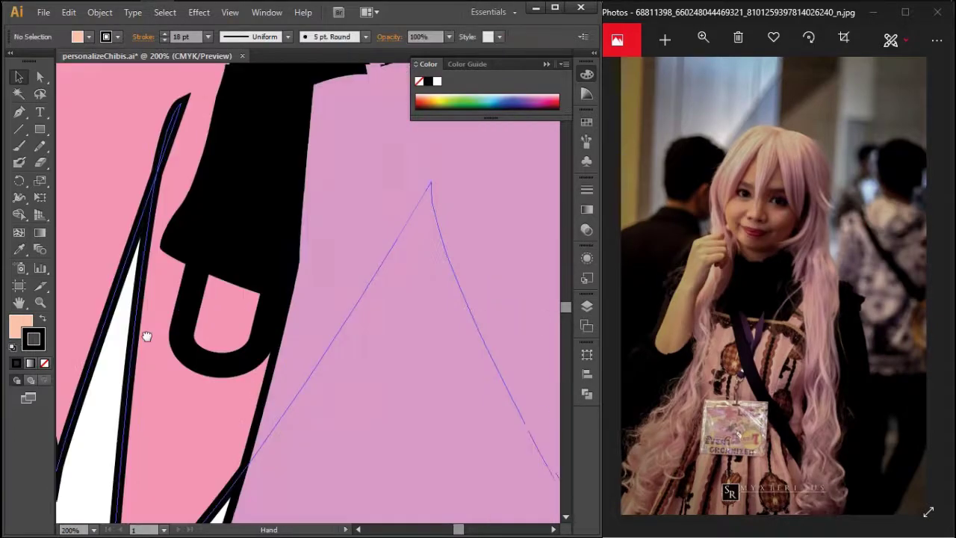
key("p")
left_click(180, 247)
left_click_drag(250, 340, 368, 229)
left_click(179, 246)
Step: Copy the peach hand shape into the right sleeve cuff
key("v")
left_click(186, 340)
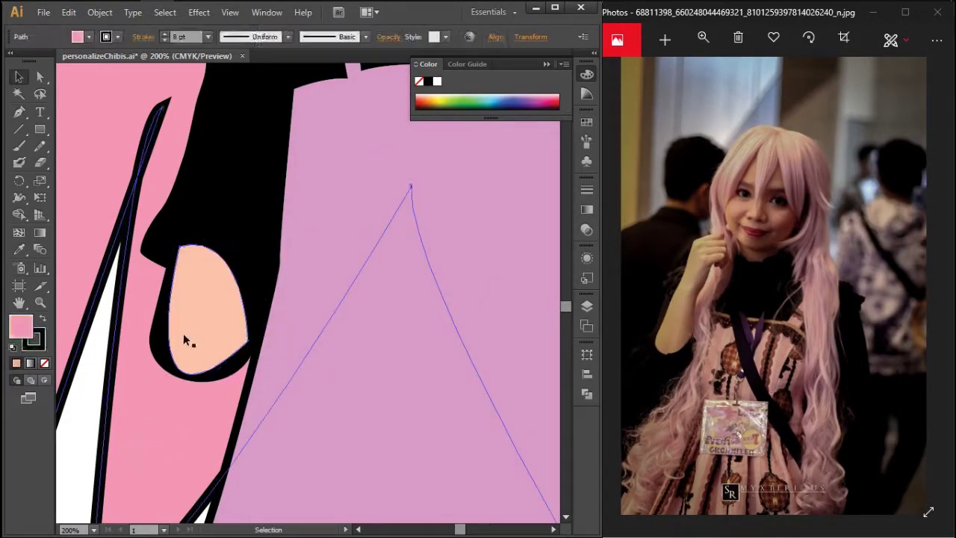
scroll(462, 373, "down", 1)
mouse_move(462, 374)
left_mouse_down()
mouse_move(132, 346)
mouse_move(372, 364)
left_mouse_up()
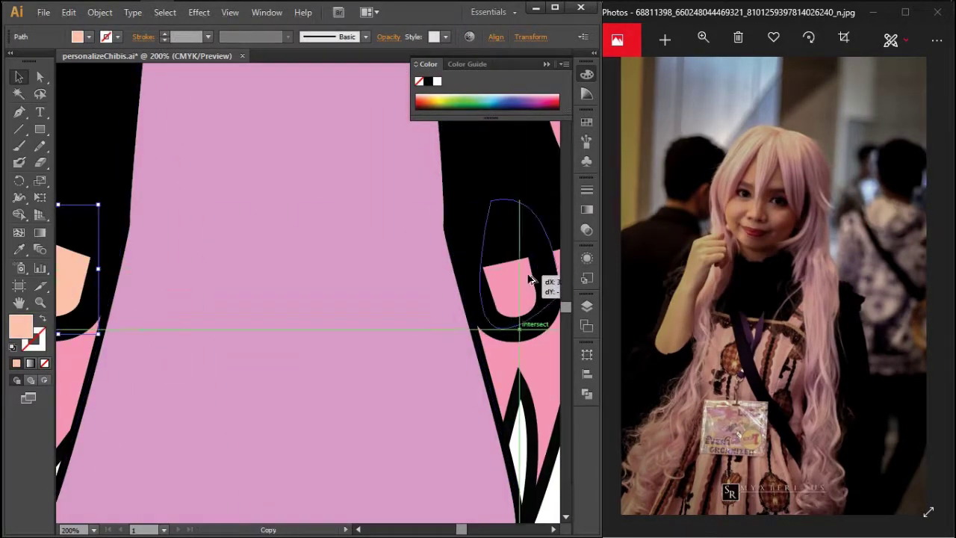
left_click(372, 364)
Step: Fill the leg shape with peach skin and pull its anchor up above the shoe
scroll(372, 364, "up", 5)
scroll(342, 202, "down", 8)
left_click(295, 448)
key("i")
left_click(183, 123)
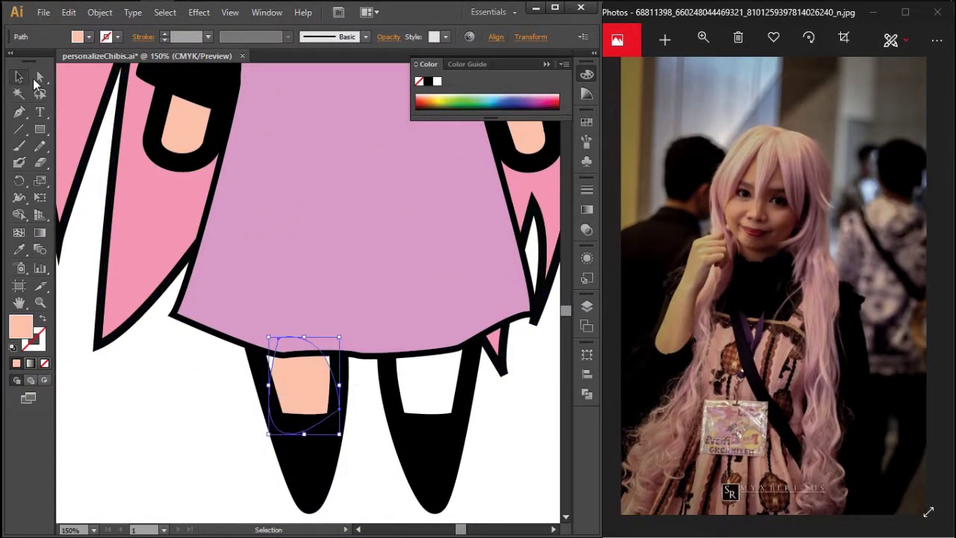
key("a")
left_click_drag(278, 341, 271, 334)
scroll(465, 338, "down", 3)
scroll(361, 285, "up", 5)
scroll(210, 268, "down", 5)
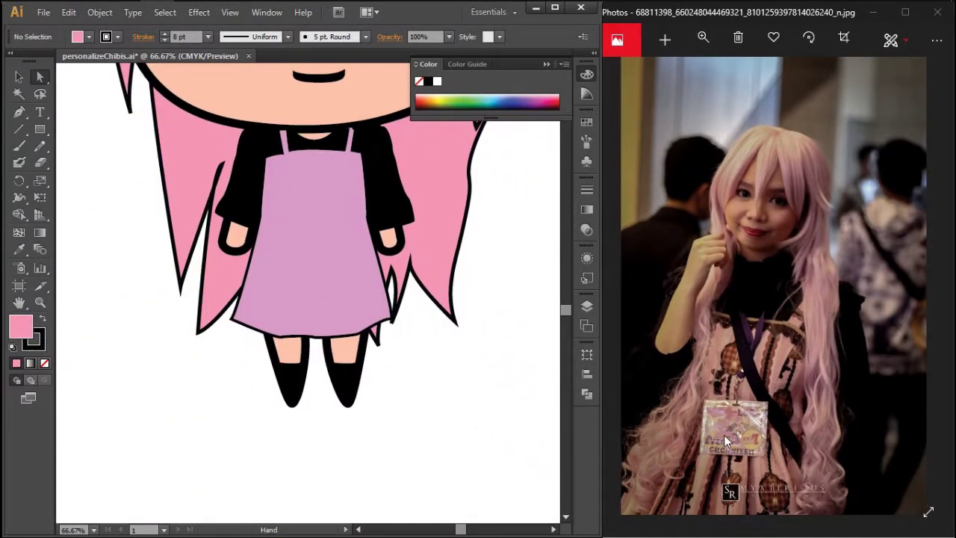
scroll(321, 256, "up", 5)
scroll(320, 256, "down", 3)
scroll(361, 393, "up", 2)
left_click_drag(361, 393, 351, 365)
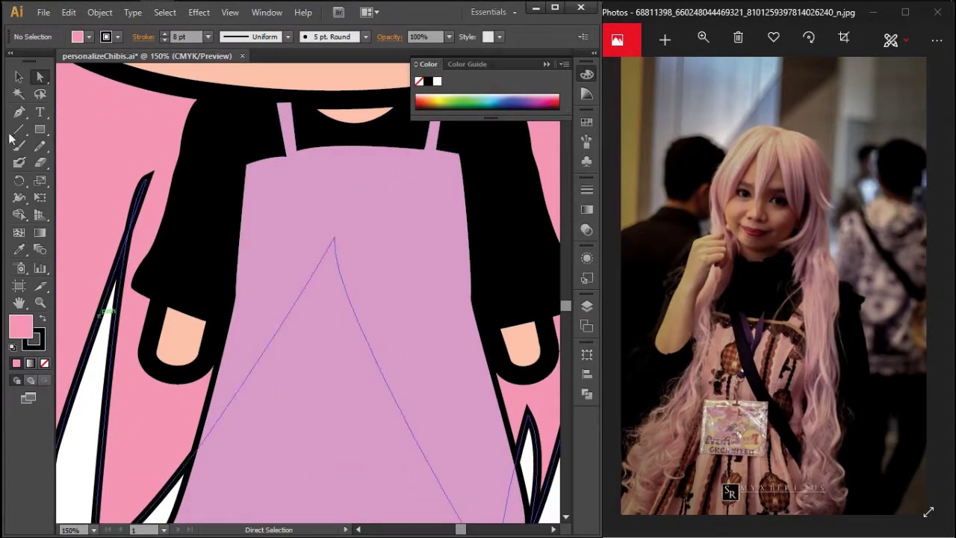
Step: Fill the pinafore with deeper mauve #BC7AAA
left_click(355, 321)
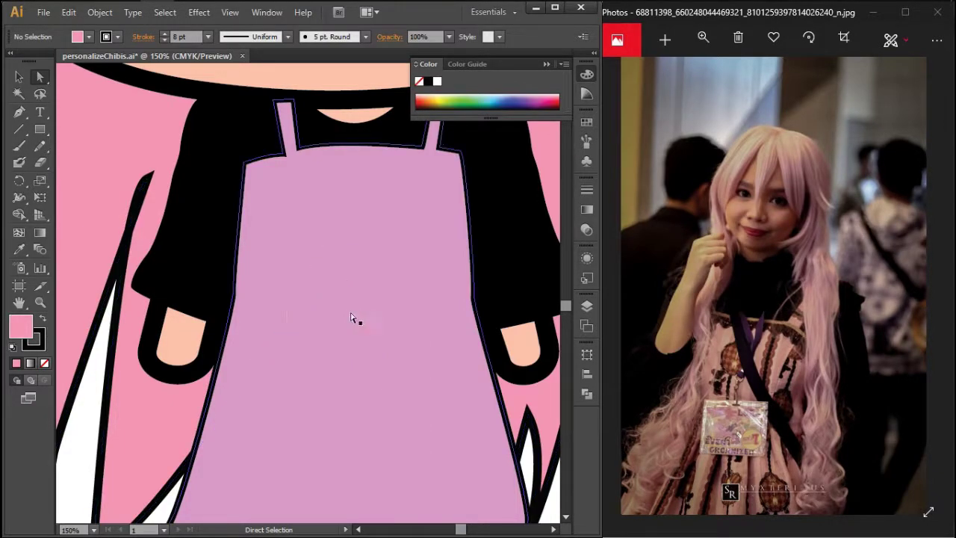
double_click(20, 325)
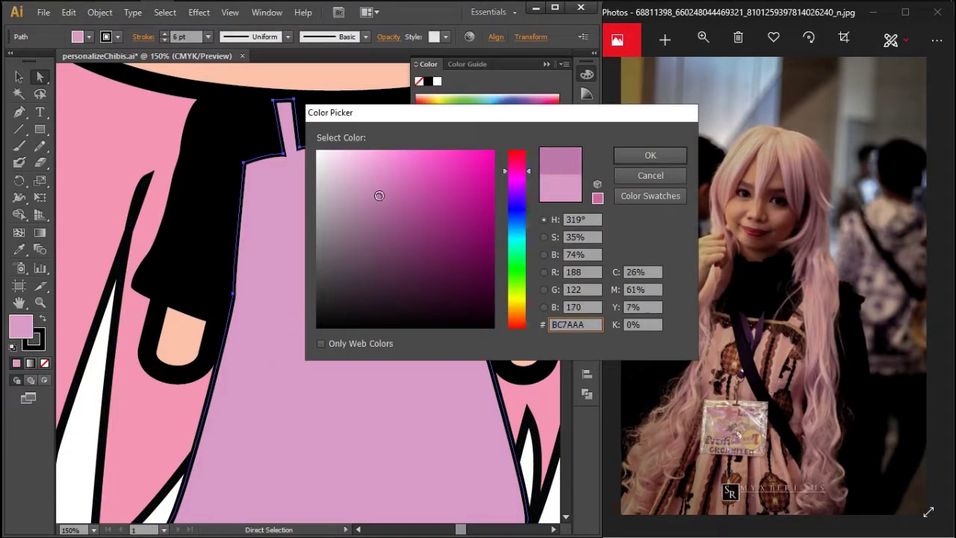
key("Return")
scroll(307, 320, "up", 1)
key("ctrl+shift+a")
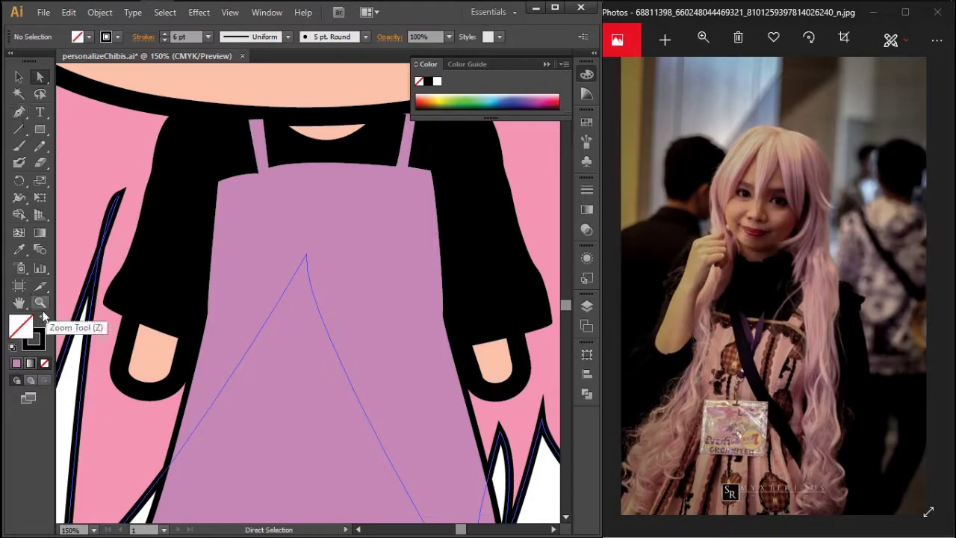
Step: Correct the tan colour to a printable value in the Color Picker
double_click(20, 325)
left_click(598, 185)
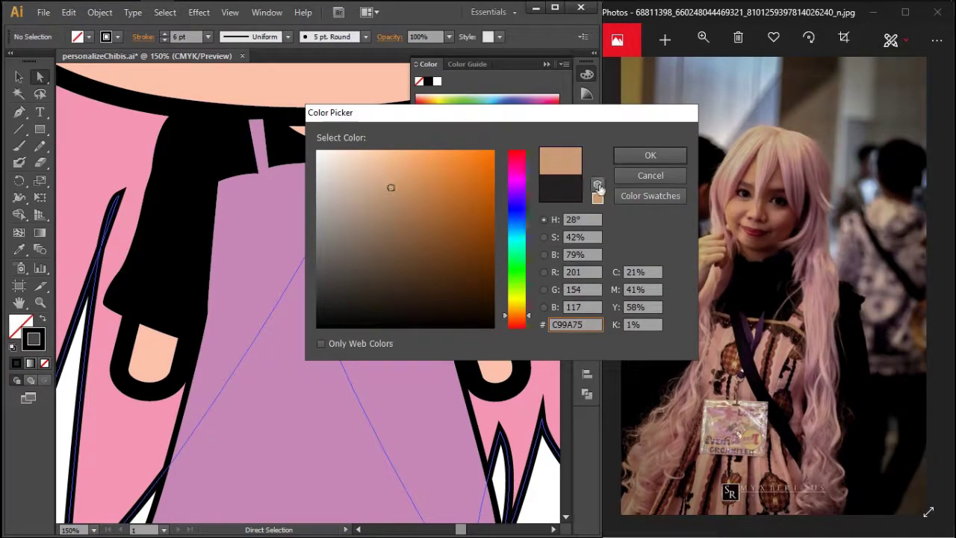
key("Return")
key("p")
scroll(360, 183, "up", 1)
scroll(365, 183, "down", 3)
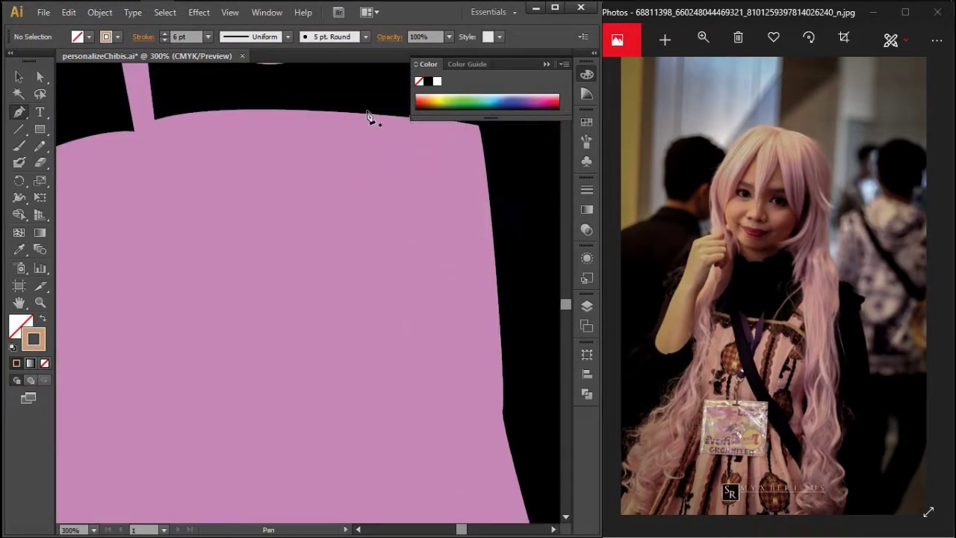
key("v")
scroll(354, 297, "up", 4)
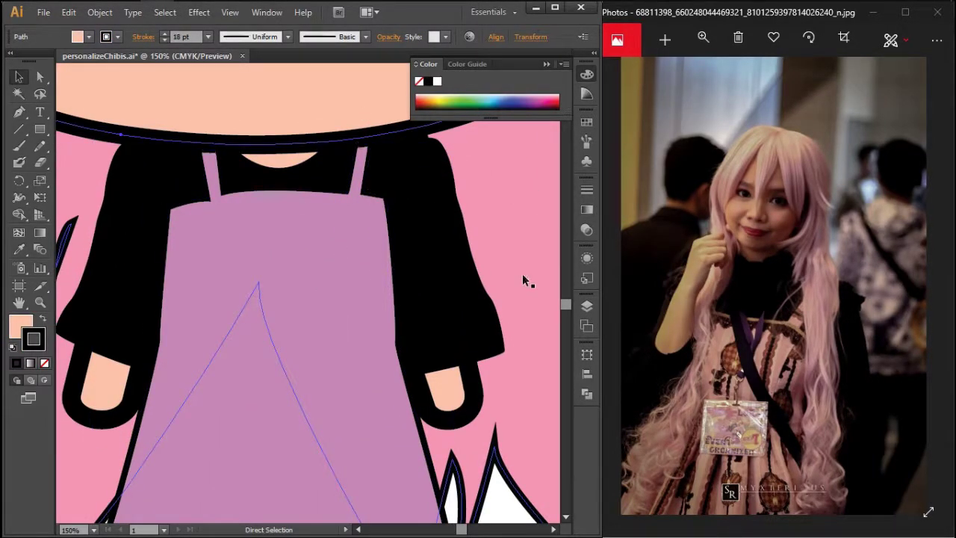
scroll(523, 280, "down", 2)
scroll(331, 143, "up", 5)
scroll(331, 143, "down", 4)
scroll(335, 371, "up", 1)
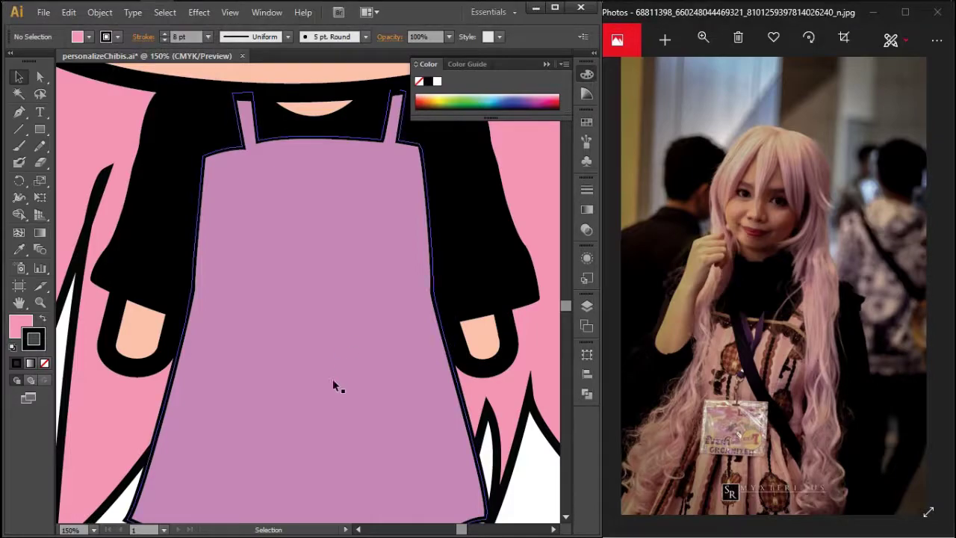
scroll(335, 372, "down", 3)
Step: Drag a pinafore hem anchor sideways to make the bottom edge uneven
key("a")
scroll(406, 346, "up", 4)
left_click(430, 331)
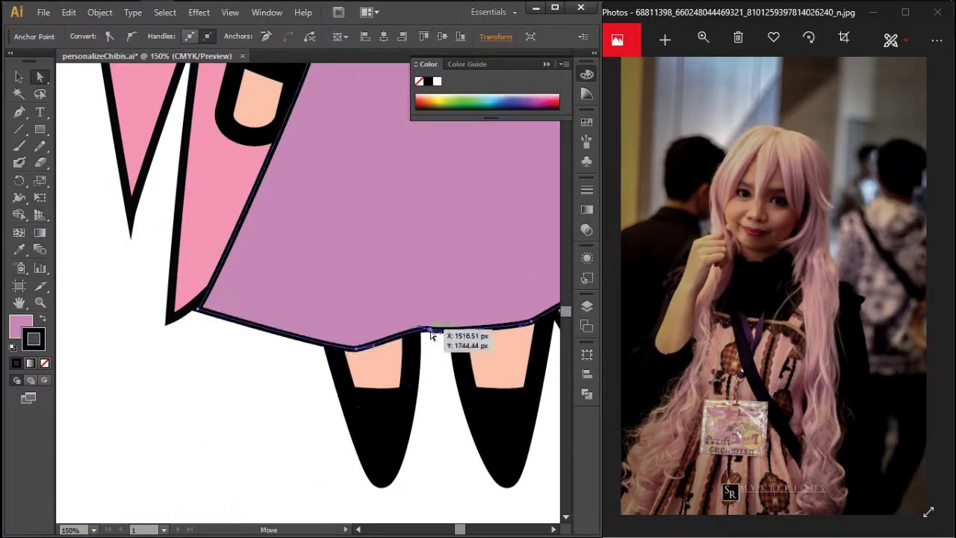
left_click_drag(430, 336, 480, 337)
scroll(299, 358, "up", 2)
left_click(230, 383)
scroll(230, 246, "right", 3)
scroll(213, 239, "up", 3)
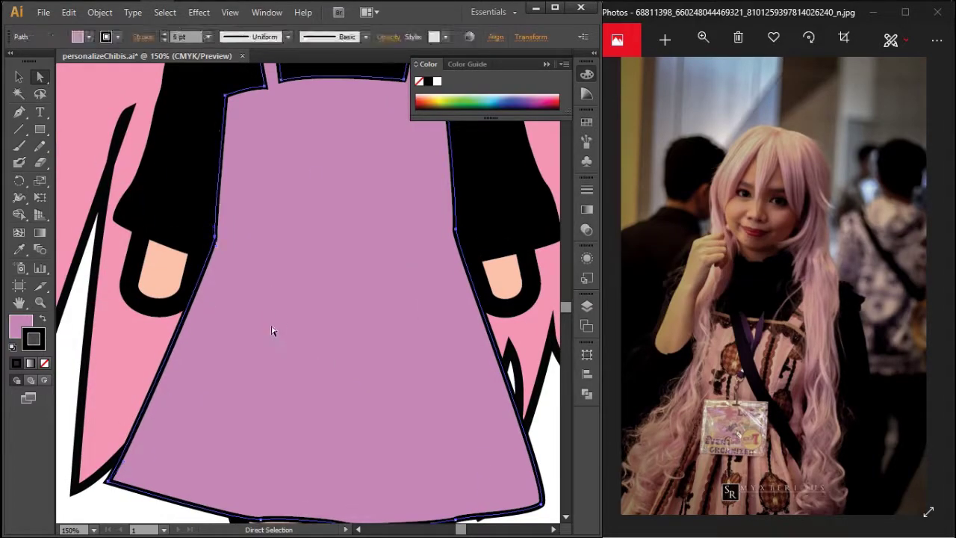
scroll(271, 331, "down", 5)
left_click_drag(81, 395, 448, 384)
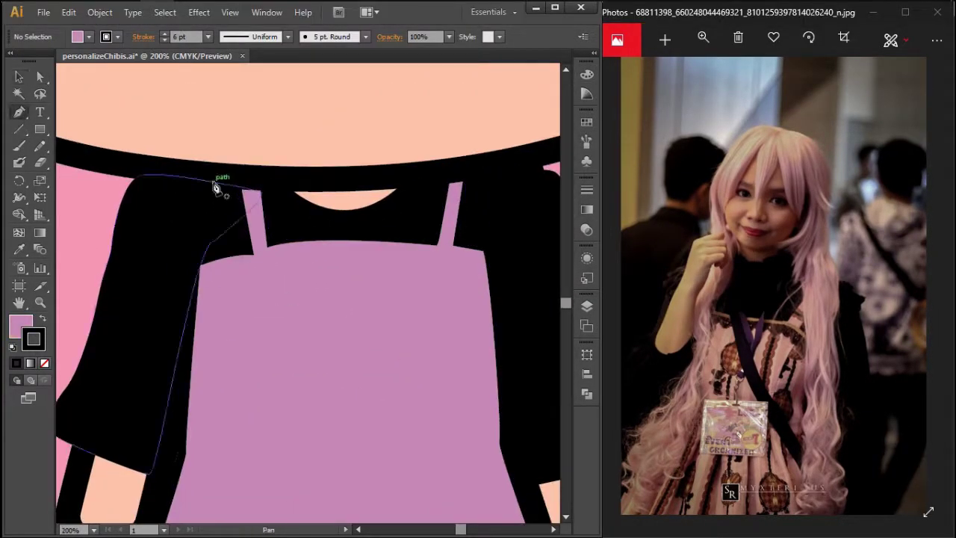
Step: Draw the first two curved loops of the left braid
left_click_drag(233, 226, 238, 243)
scroll(90, 165, "up", 2)
left_click_drag(322, 315, 353, 305)
left_click_drag(342, 251, 331, 236)
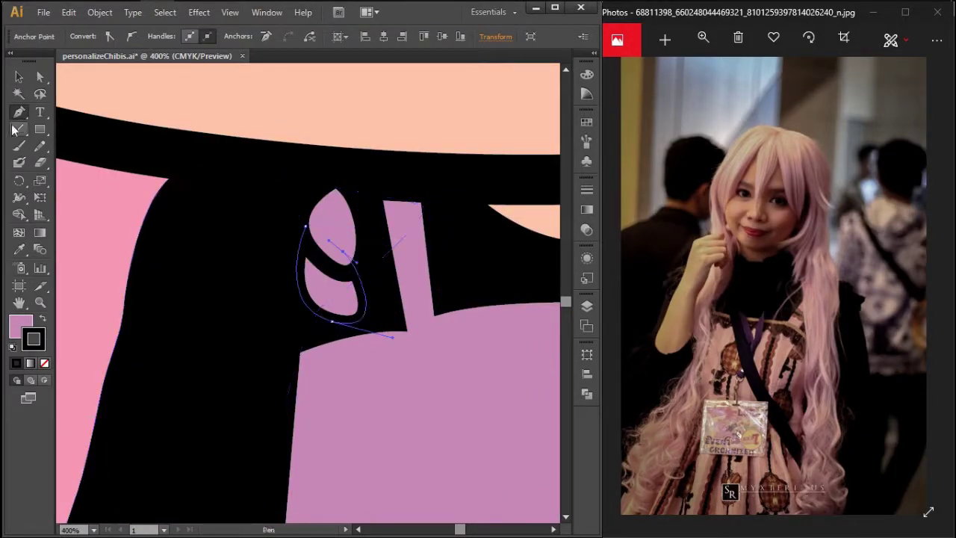
left_click_drag(358, 287, 362, 320)
key("p")
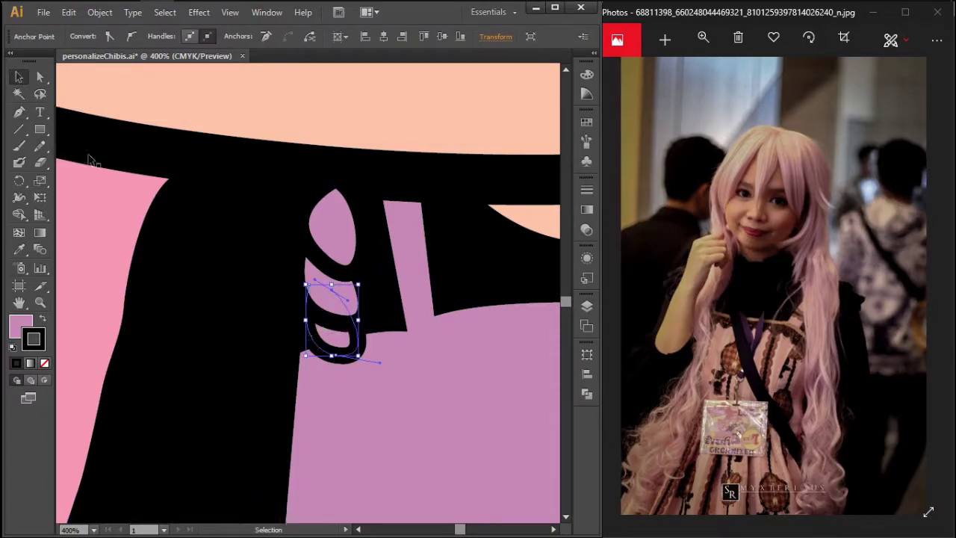
left_click_drag(272, 351, 334, 308)
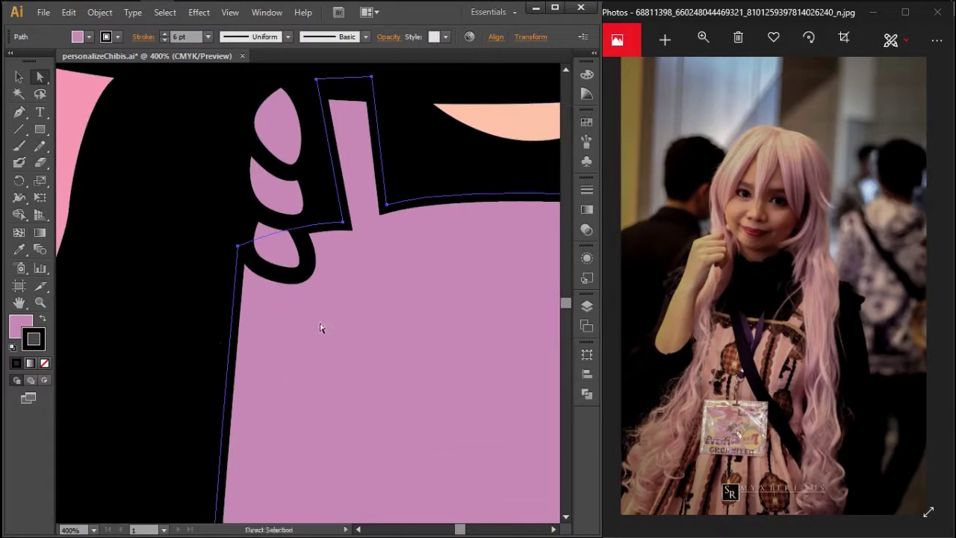
Step: Add a third braid loop and finish the braid with a pointed tail
key("p")
left_click(262, 278)
left_click_drag(282, 366, 319, 374)
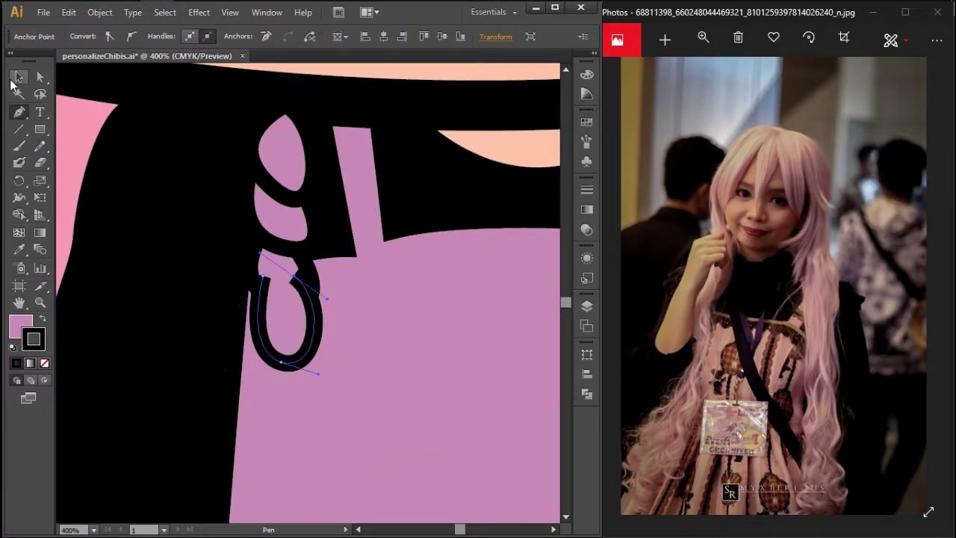
key("a")
left_click_drag(325, 299, 349, 314)
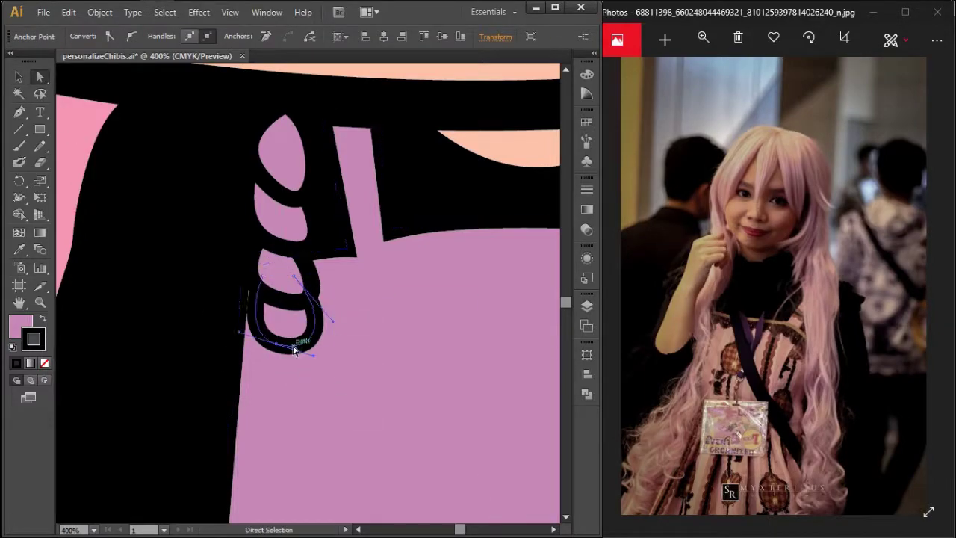
left_click(298, 380)
left_click(306, 393)
left_click_drag(265, 326, 284, 291)
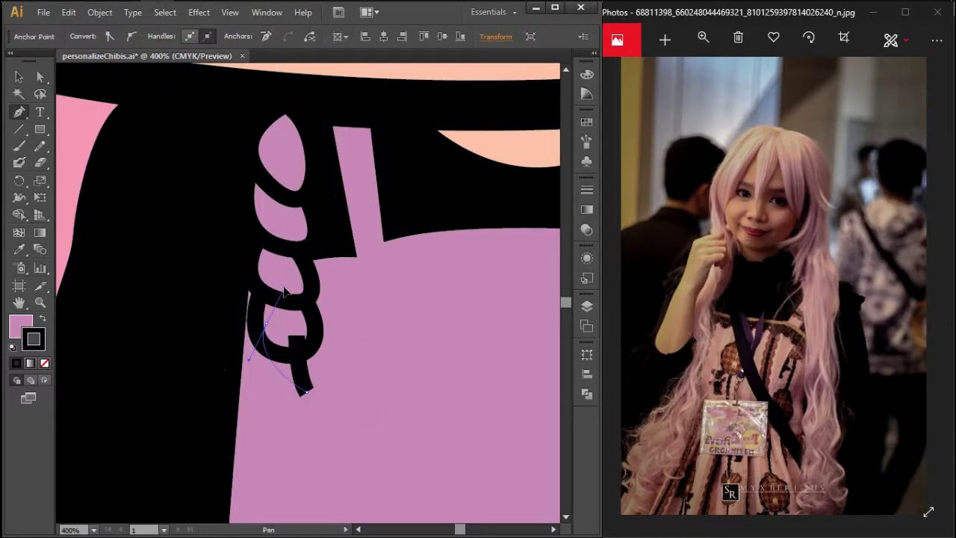
Step: Group the chibi's eyes and mouth into one object
right_click(289, 141)
left_click_drag(183, 218, 316, 258)
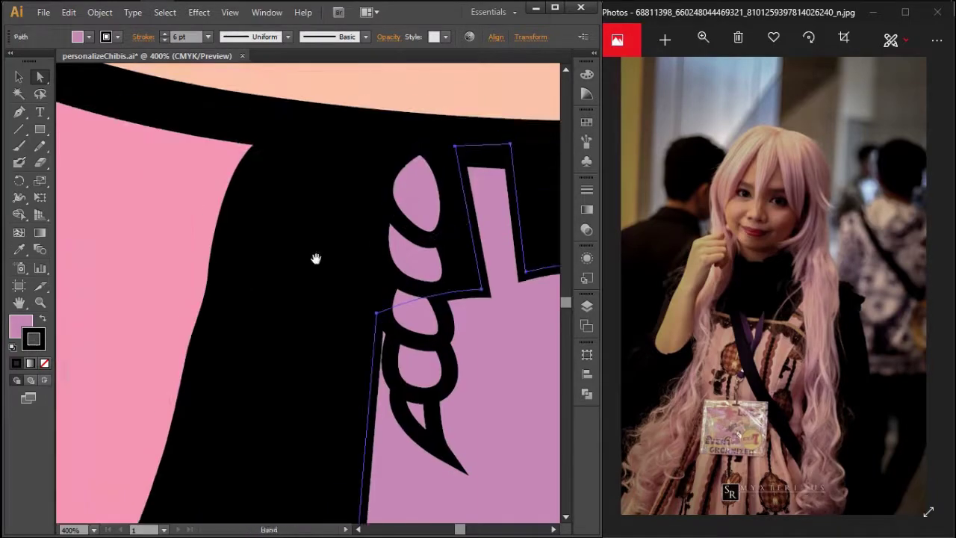
key("ctrl+minus")
key("ctrl+minus")
key("ctrl+minus")
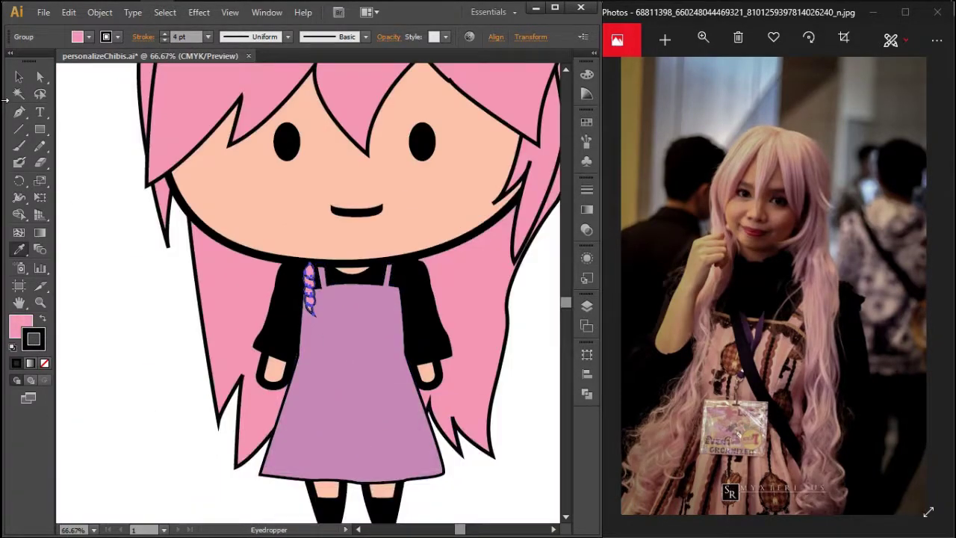
key("ctrl+plus")
key("ctrl+plus")
key("ctrl+plus")
key("ctrl+minus")
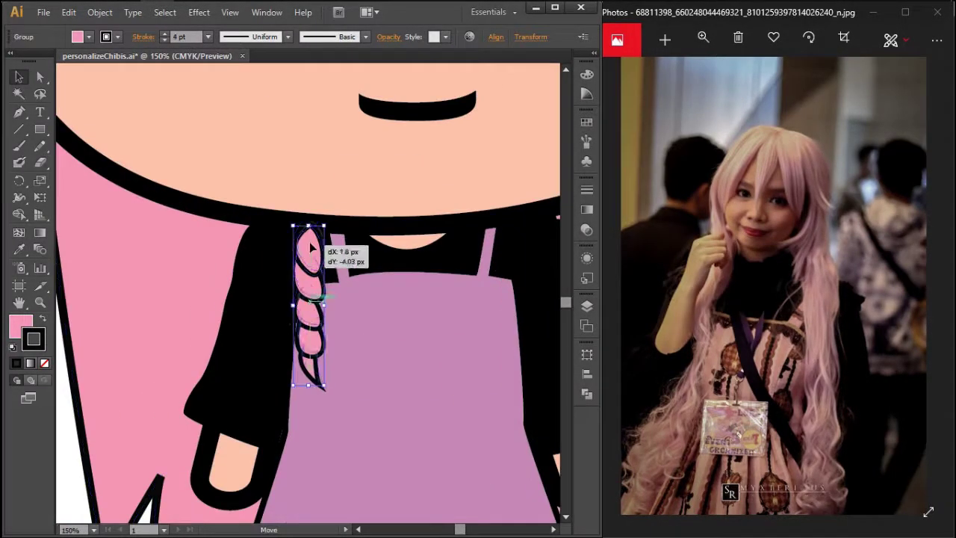
key("a")
left_click(215, 186)
scroll(341, 386, "up", 5)
left_click(186, 199)
right_click(474, 199)
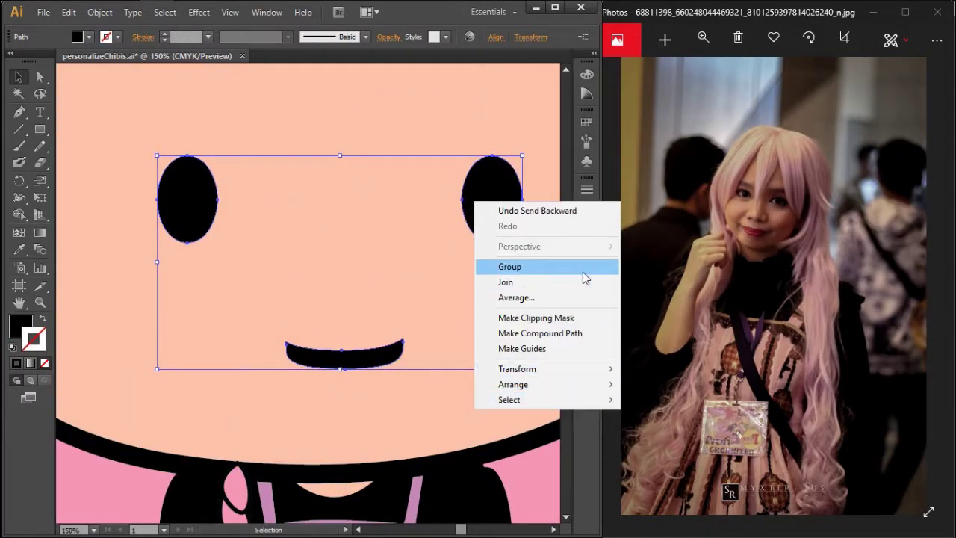
left_click(582, 276)
Step: Copy the left braid across to the right shoulder and reflect it
scroll(316, 366, "down", 4)
scroll(192, 284, "down", 2)
left_click(276, 224)
left_click_drag(284, 217, 469, 203)
right_click(459, 192)
key("ctrl+minus")
key("ctrl+minus")
key("ctrl+minus")
key("ctrl+minus")
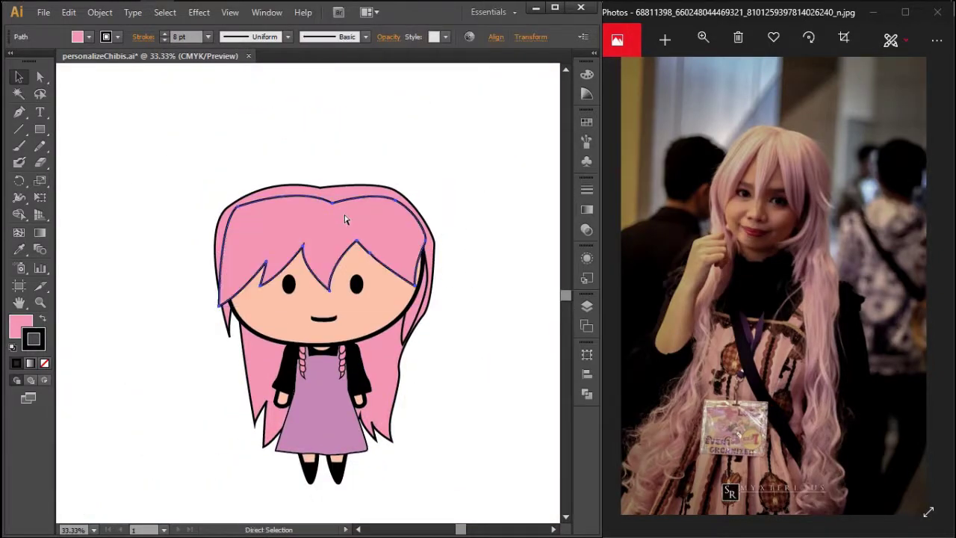
Step: Pull a hair anchor inward to form a notch and move the hair tip
key("ctrl+plus")
key("ctrl+plus")
key("a")
left_click(506, 249)
left_click_drag(505, 249, 466, 298)
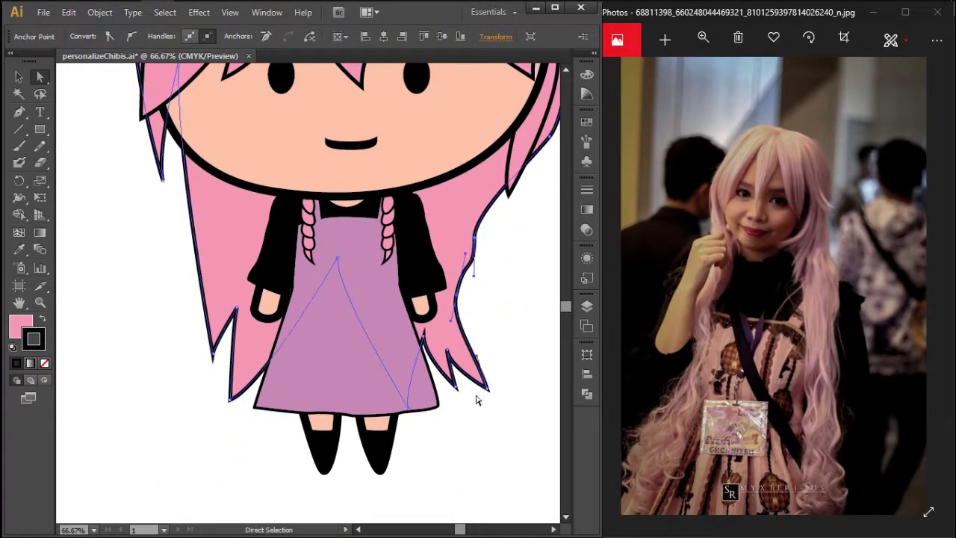
scroll(478, 397, "up", 3, "alt")
left_click_drag(263, 249, 331, 267)
scroll(331, 267, "up", 3)
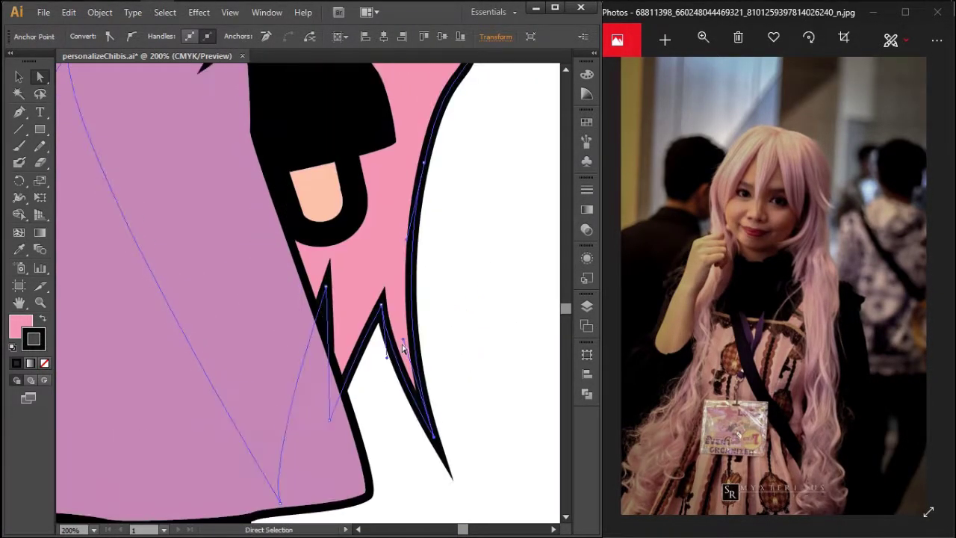
left_click_drag(396, 343, 446, 376)
left_click(445, 375)
Step: Bow out the left hair edge and raise a spike along it
scroll(441, 314, "down", 3)
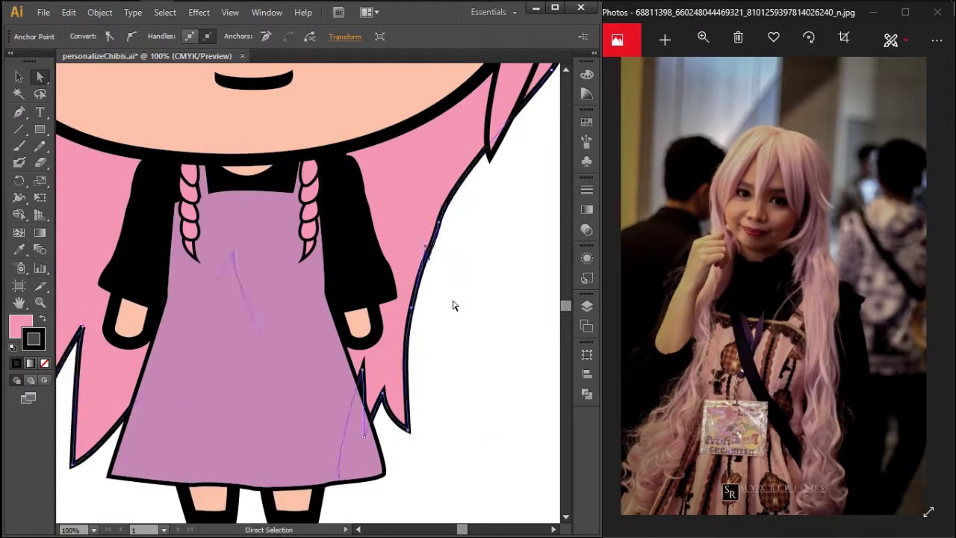
scroll(453, 305, "up", 2)
left_click(221, 272)
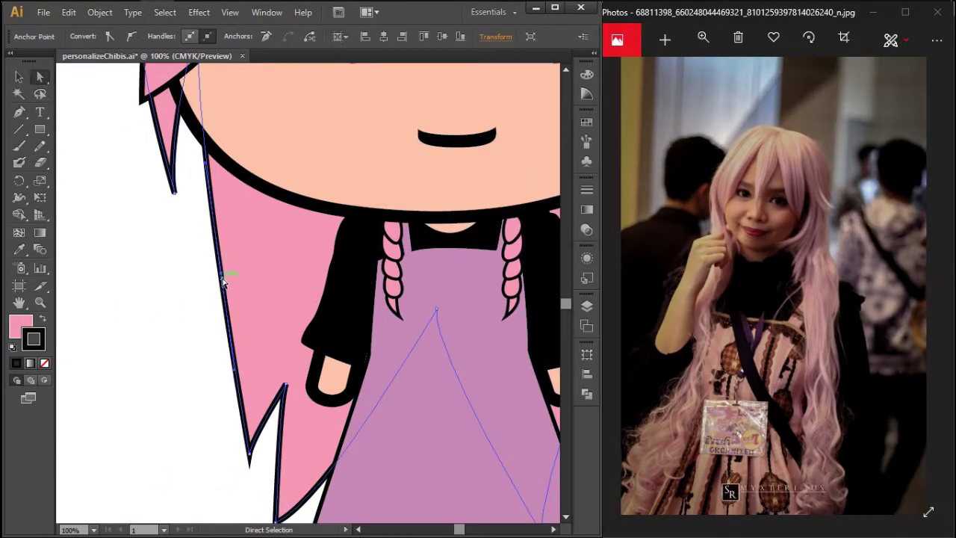
left_click_drag(224, 281, 243, 284)
scroll(271, 393, "down", 2)
scroll(181, 293, "up", 2)
left_click_drag(181, 293, 222, 394)
scroll(434, 390, "down", 1)
scroll(335, 423, "down", 1)
scroll(248, 371, "up", 3)
scroll(248, 371, "down", 3)
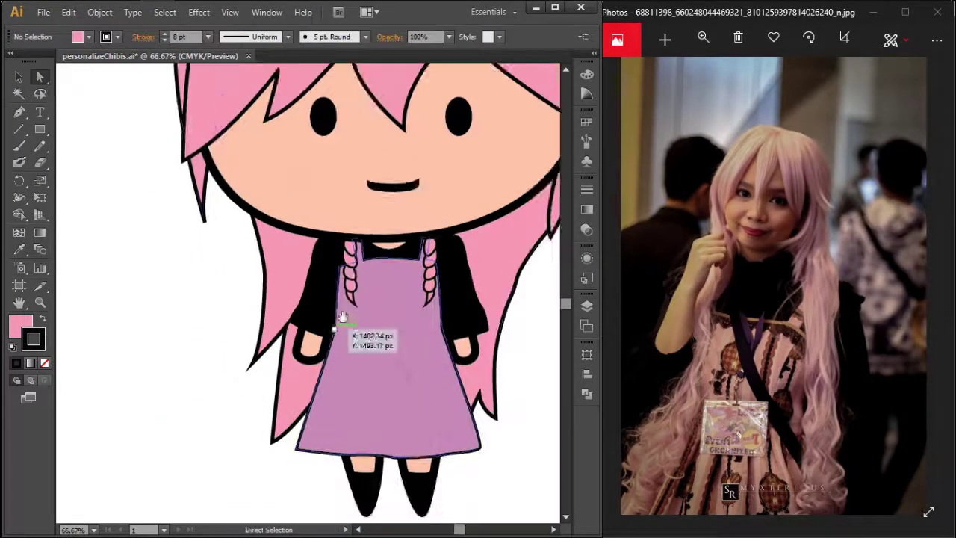
scroll(480, 399, "up", 1)
scroll(363, 267, "up", 1)
Step: Shift anchors on the upper-left hair outline to refine its shape
left_click(409, 320)
key("ctrl+shift+a")
scroll(291, 249, "left", 3)
scroll(279, 276, "left", 1)
scroll(156, 316, "down", 2)
left_click(421, 283)
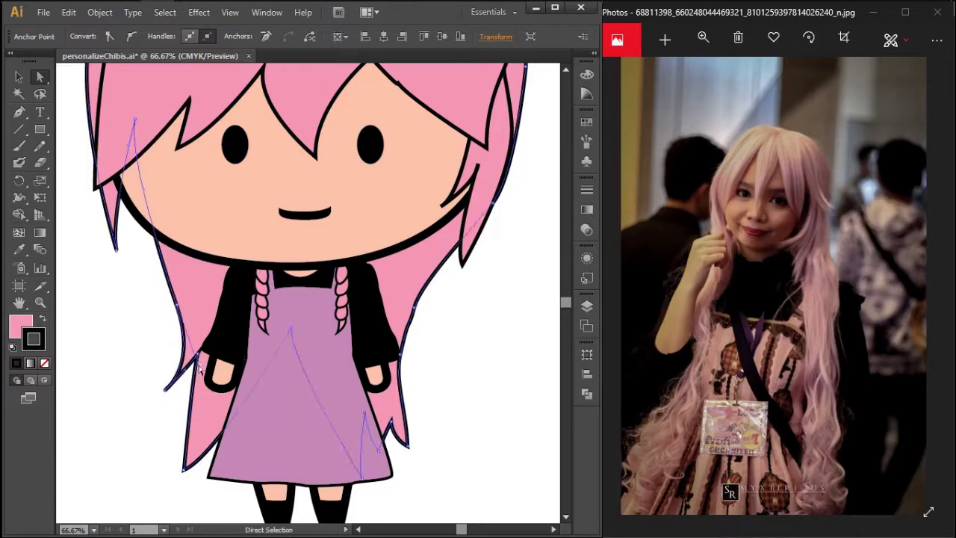
left_click_drag(178, 306, 167, 306)
left_click(130, 291)
left_click(407, 407)
scroll(425, 400, "right", 1)
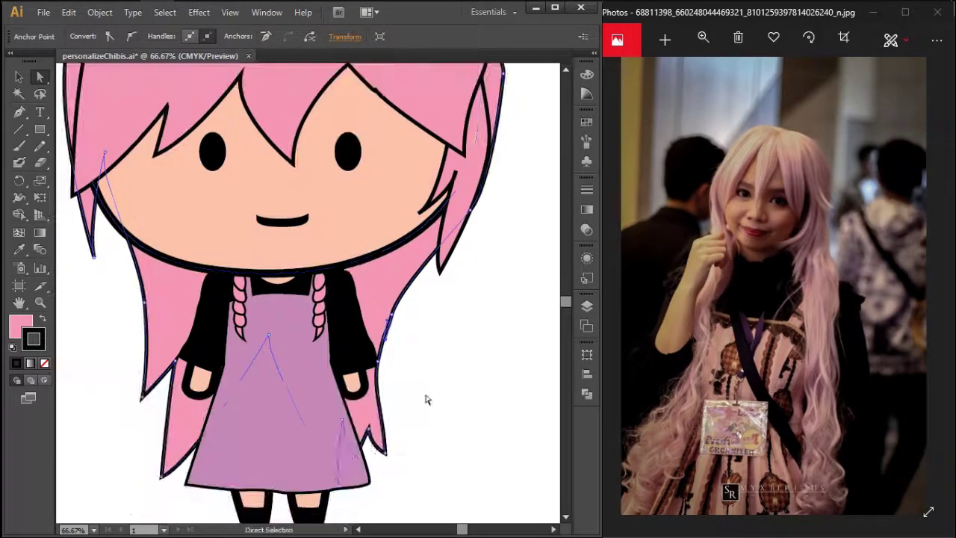
left_click(412, 395)
Step: Bring both braids into view and ready the Pen tool with fill set to None
scroll(239, 406, "up", 3)
scroll(325, 261, "up", 2)
scroll(341, 304, "up", 2)
scroll(340, 303, "up", 2)
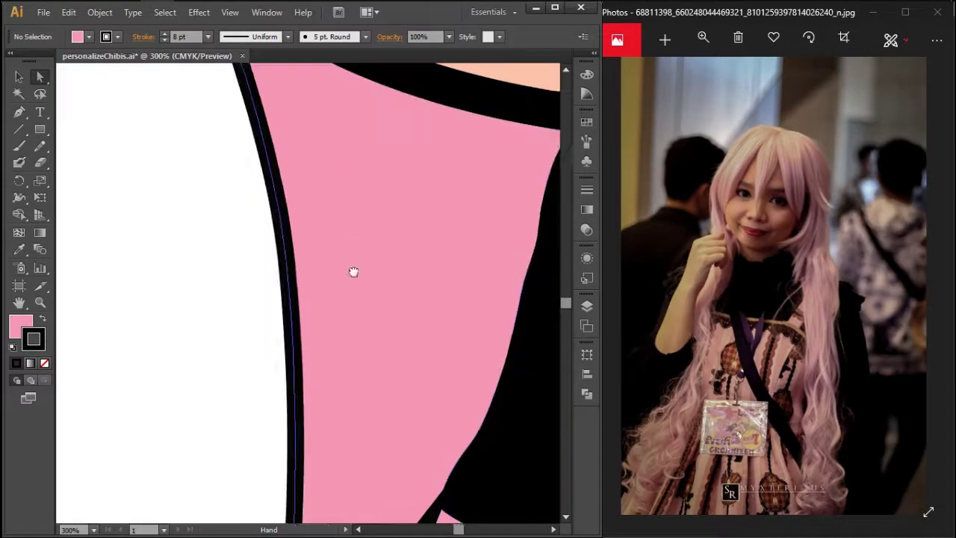
left_click_drag(298, 329, 84, 258)
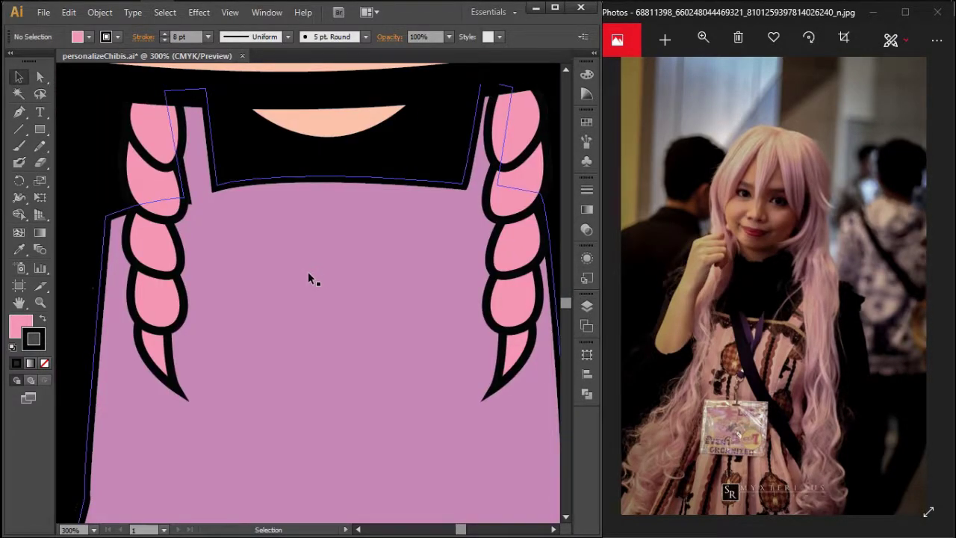
scroll(308, 279, "down", 2)
left_click(19, 112)
left_click(44, 363)
scroll(354, 244, "up", 1)
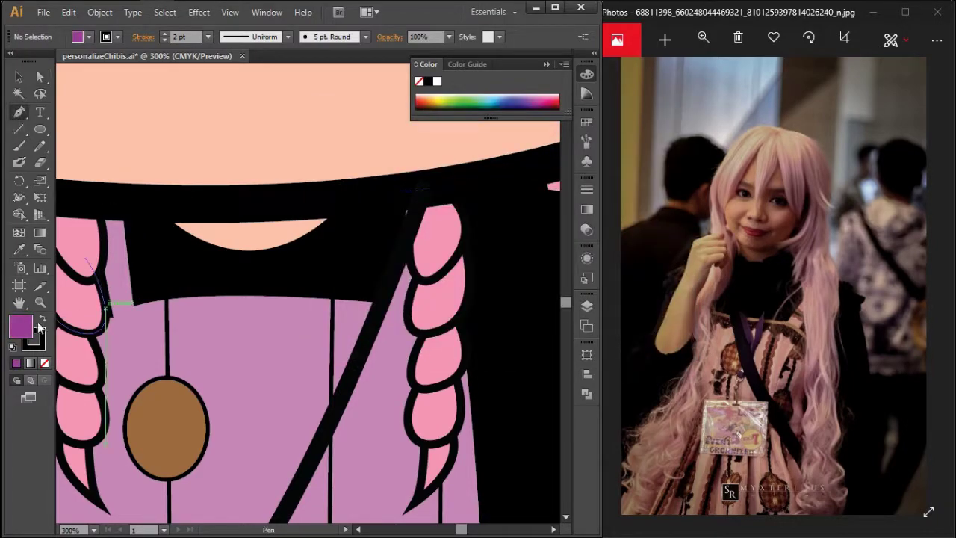
Step: Draw a three-point unfilled V lanyard from shoulder to chest to shoulder
left_click(139, 216)
left_click(244, 418)
left_click(362, 203)
left_click(42, 319)
left_click(45, 365)
key("v")
left_click(164, 33)
left_click(164, 33)
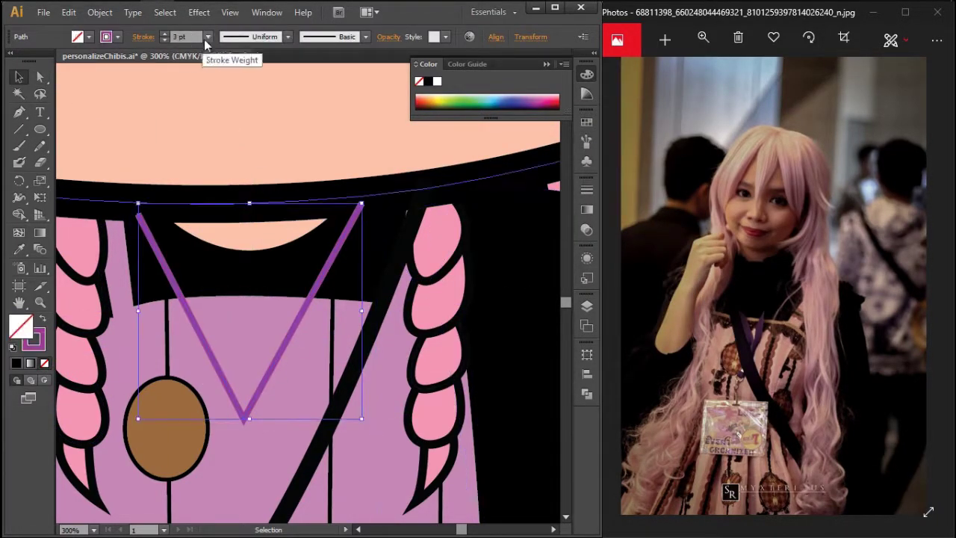
Step: Change the pinafore's fill colour in the Color Picker
left_click(276, 352)
double_click(21, 327)
left_click(651, 154)
Step: Give the V lanyard a 6 pt stroke weight
left_click(253, 360)
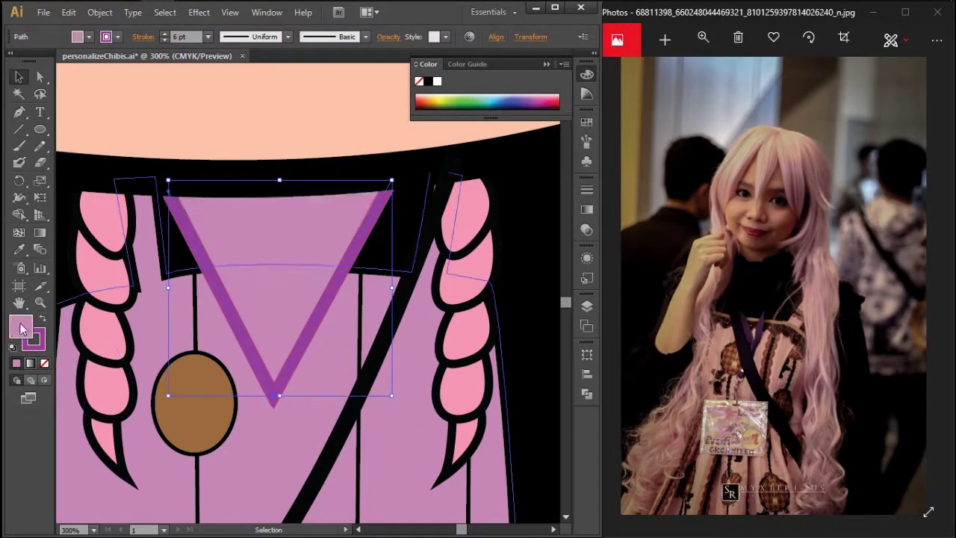
left_click(208, 37)
left_click(237, 138)
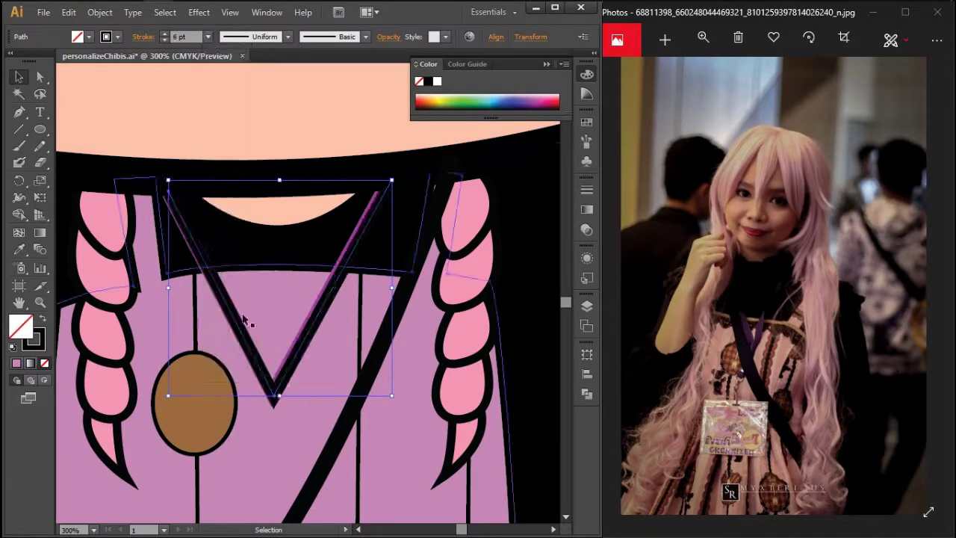
left_click_drag(282, 491, 287, 349)
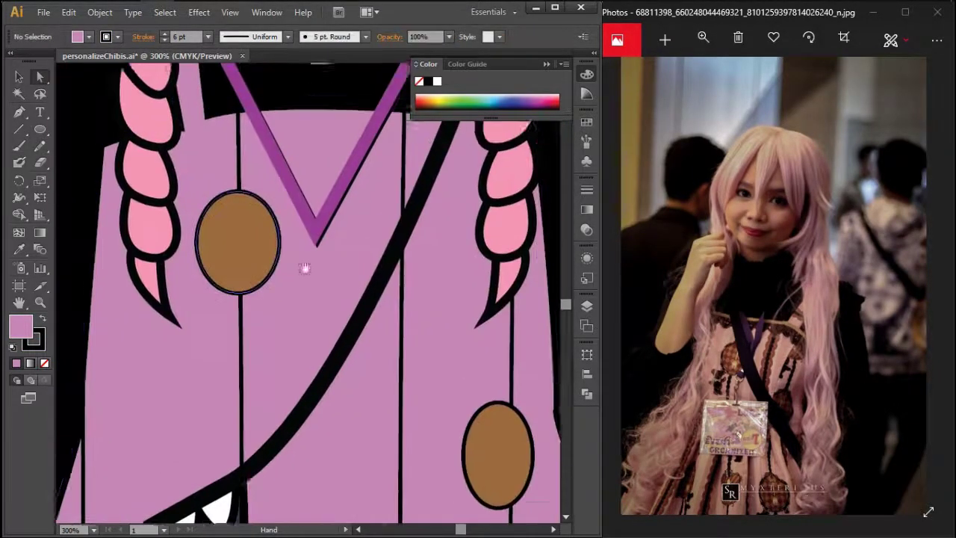
Step: Draw a white four-cornered badge shape below the lanyard and widen it
double_click(20, 326)
left_click(318, 151)
left_click(651, 154)
key("p")
left_click(222, 264)
left_click(348, 264)
left_click(341, 377)
left_click(216, 377)
left_click(222, 264)
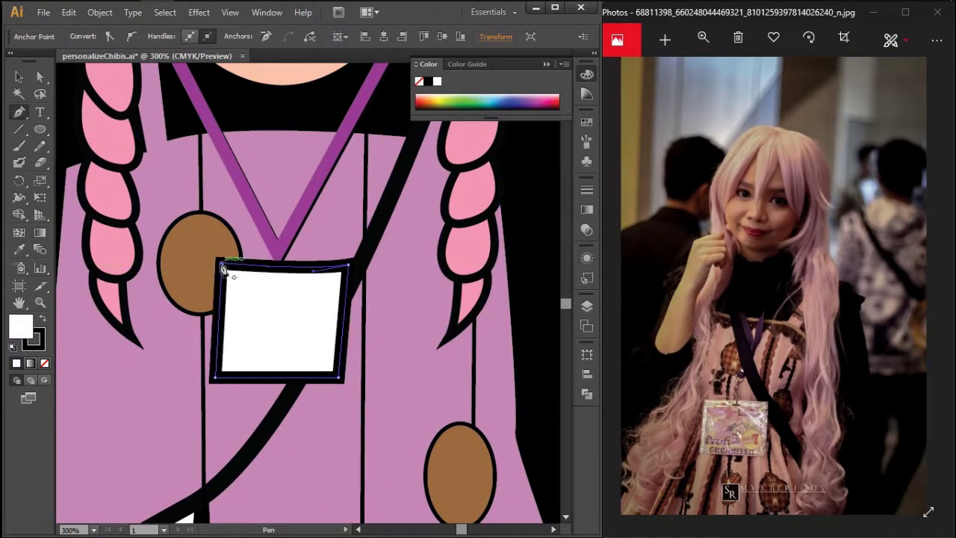
key("v")
left_click_drag(334, 383, 314, 344)
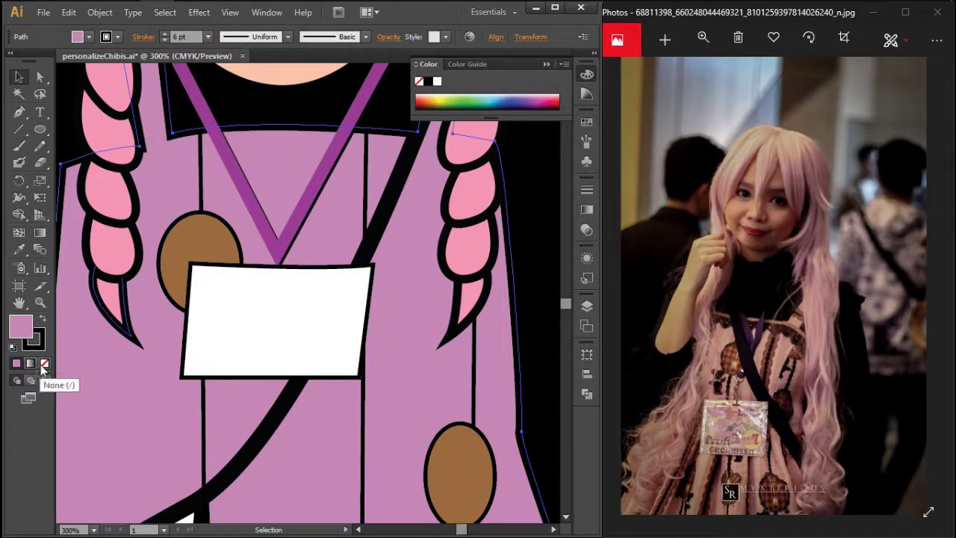
Step: Add the text 'Event Organizer' inside the badge, then zoom out to the whole chibi
left_click(12, 346)
key("t")
left_click(222, 322)
type("Event")
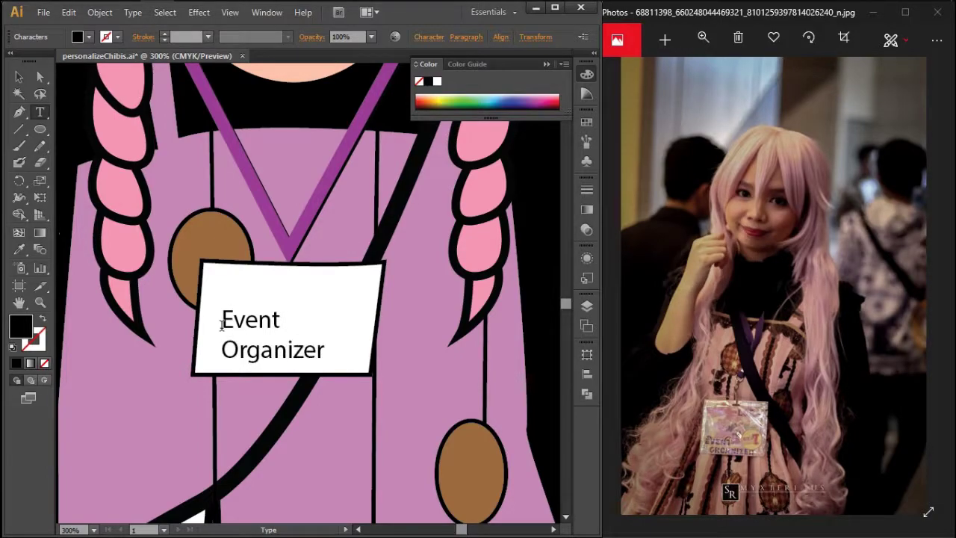
left_click_drag(257, 321, 246, 301)
double_click(268, 332)
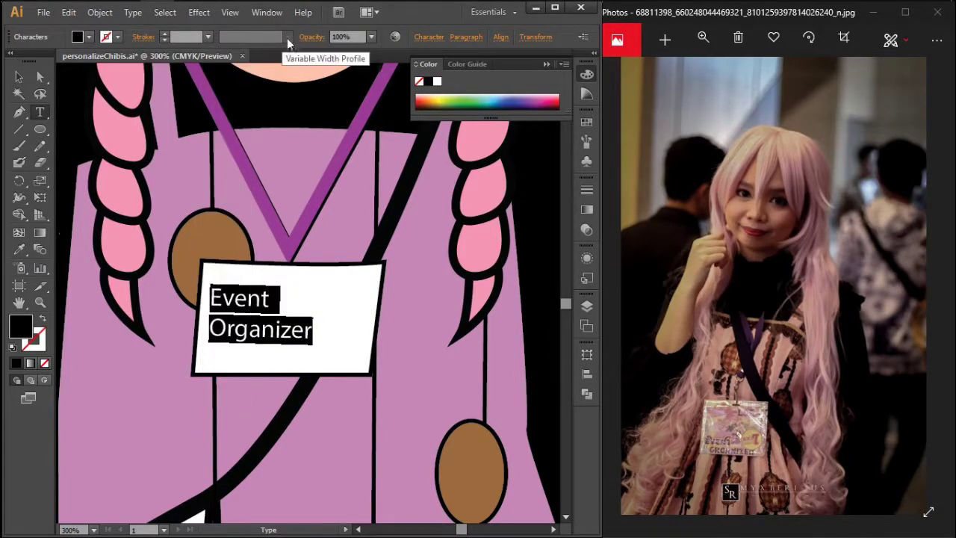
key("Escape")
left_click(309, 438)
key("ctrl+0")
left_click(428, 424)
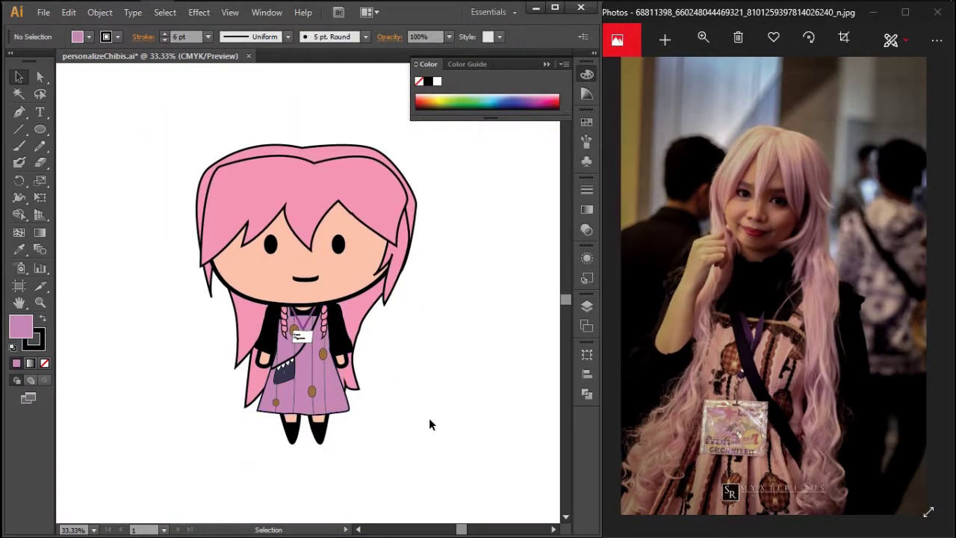